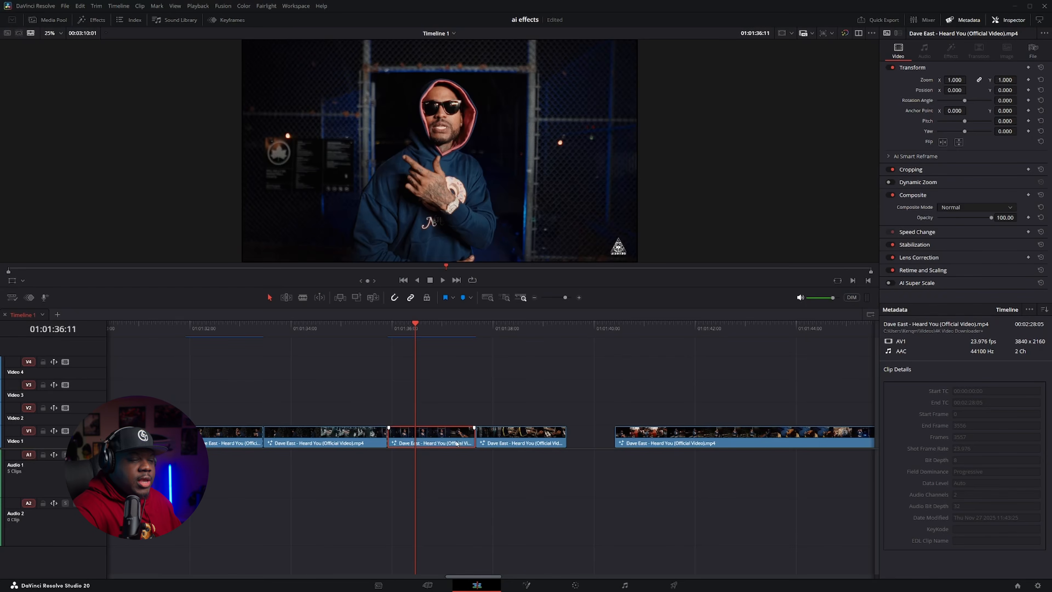
Step: Open the clip in Fusion and add a Merge node with MediaIn1 feeding both background and foreground, output to MediaOut1
left_click(526, 585)
left_click_drag(322, 37, 513, 197)
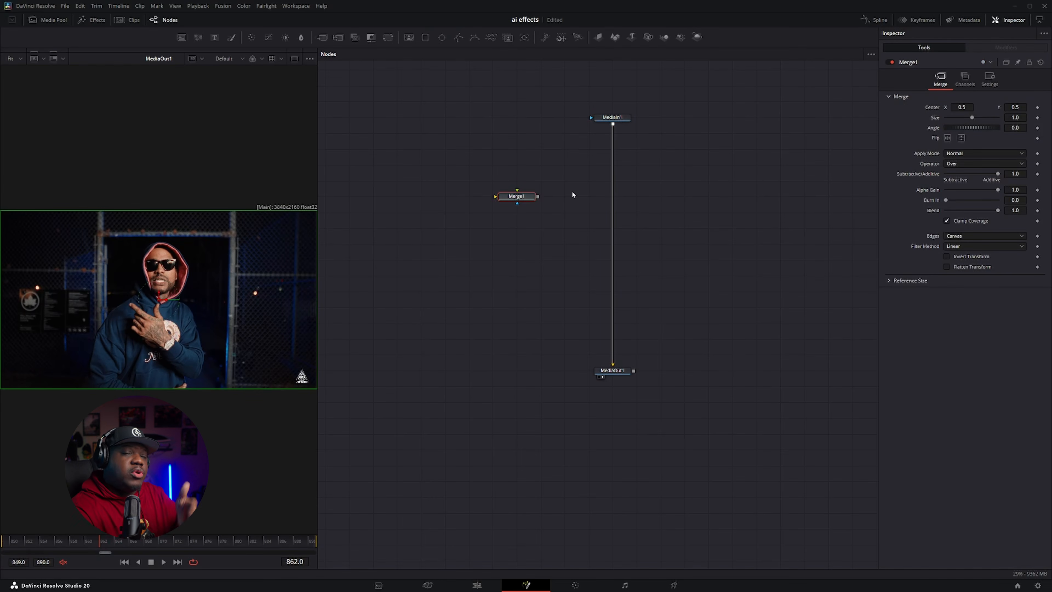
left_click_drag(614, 127, 550, 119)
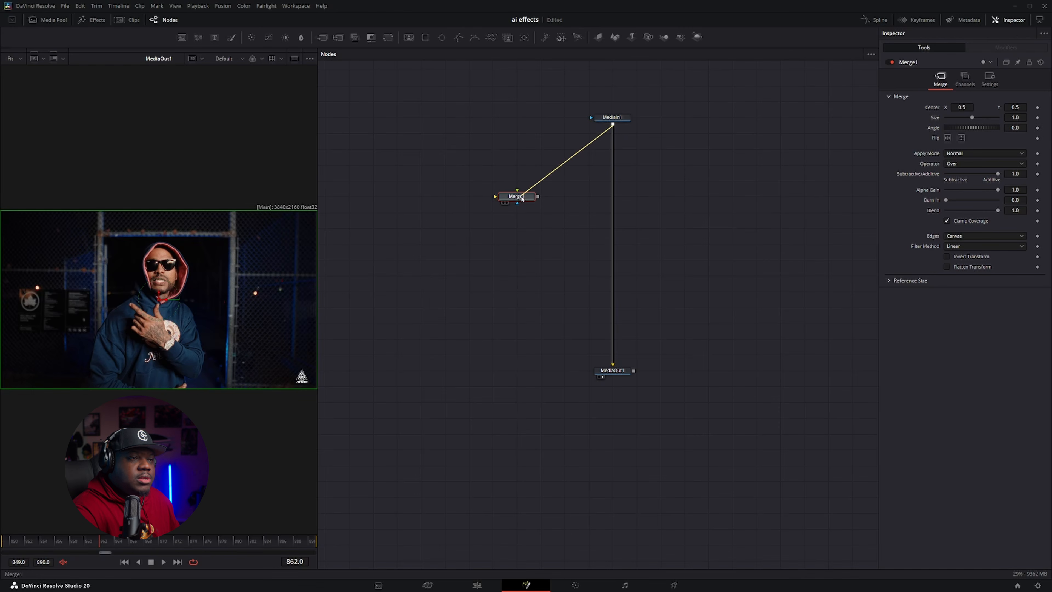
left_click_drag(613, 124, 581, 119)
left_click_drag(543, 149, 516, 195)
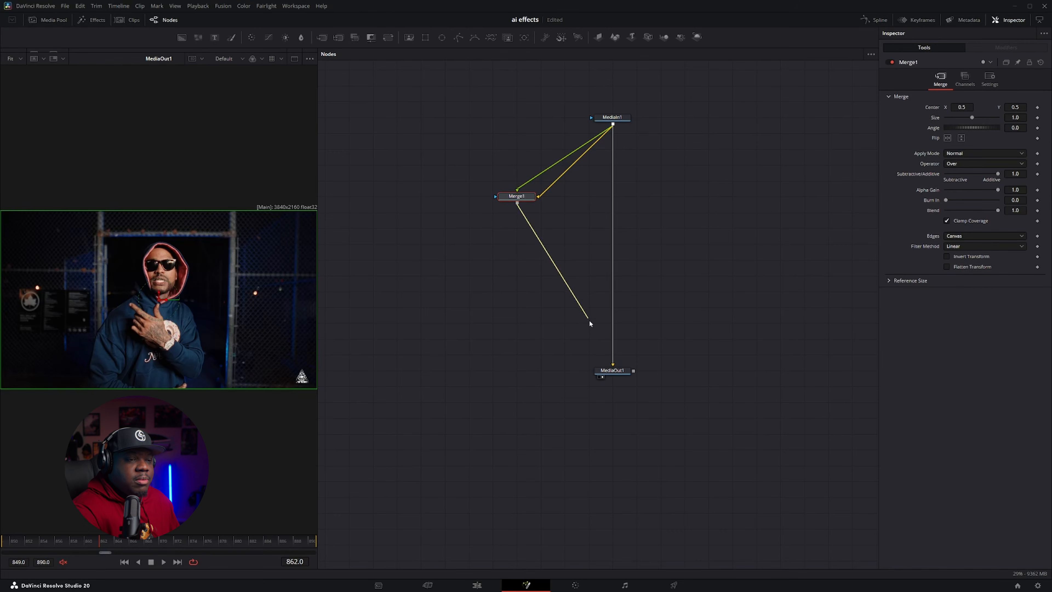
left_click_drag(590, 322, 616, 369)
left_click_drag(615, 369, 616, 369)
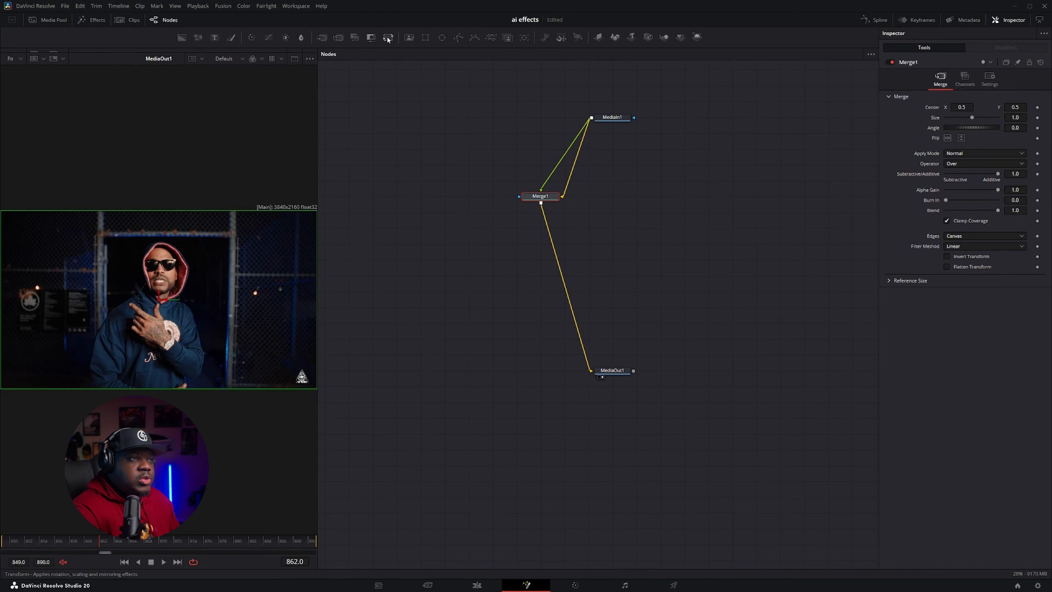
Step: Insert a Transform node between MediaIn1 and Merge1's foreground, and connect a new Ellipse mask to Merge1's effect mask
left_click_drag(388, 40, 515, 117)
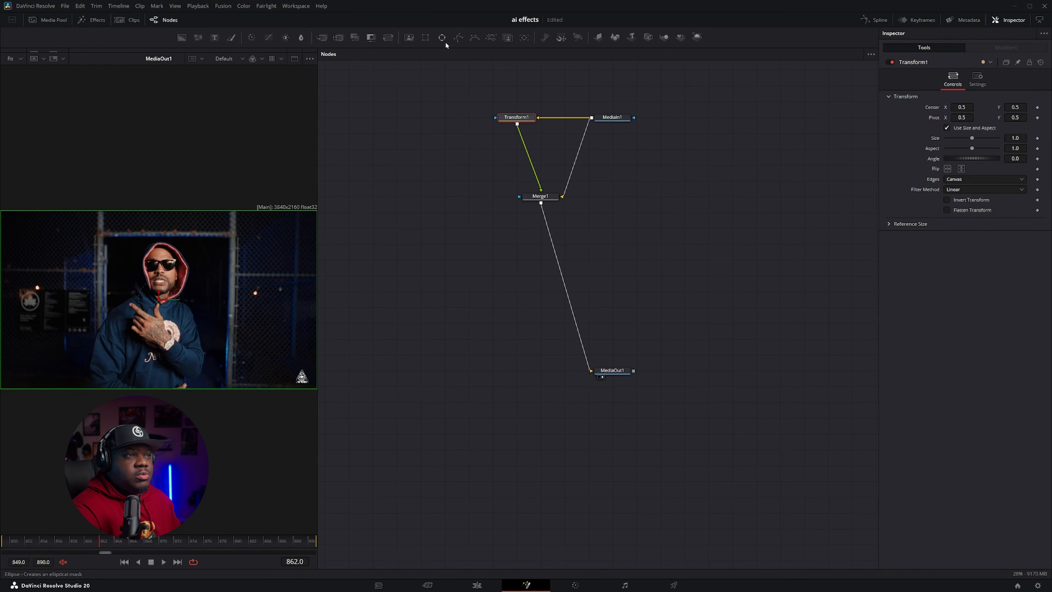
left_click_drag(440, 40, 446, 197)
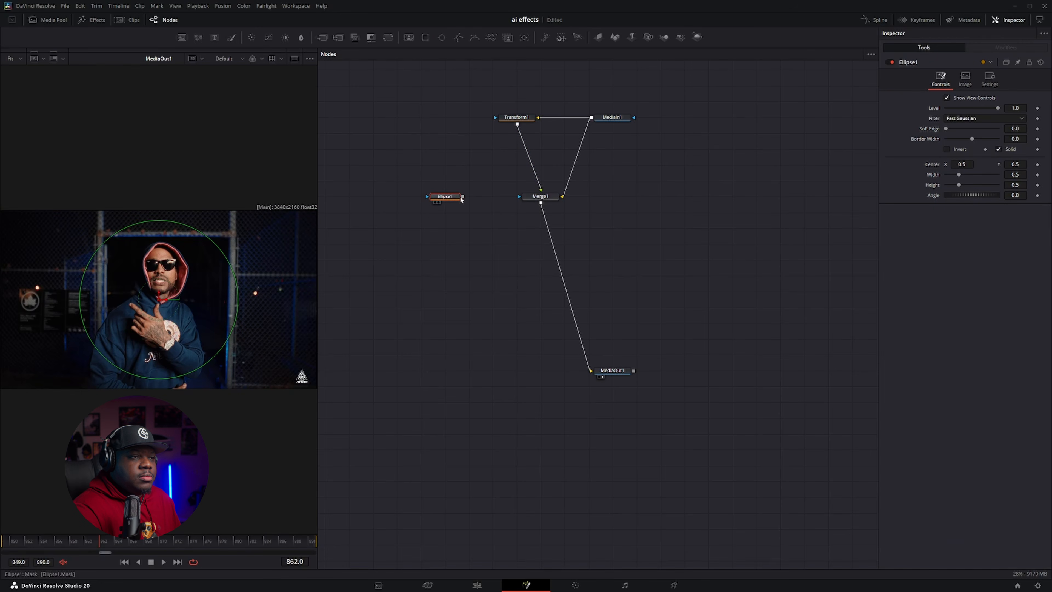
left_click_drag(412, 162, 517, 197)
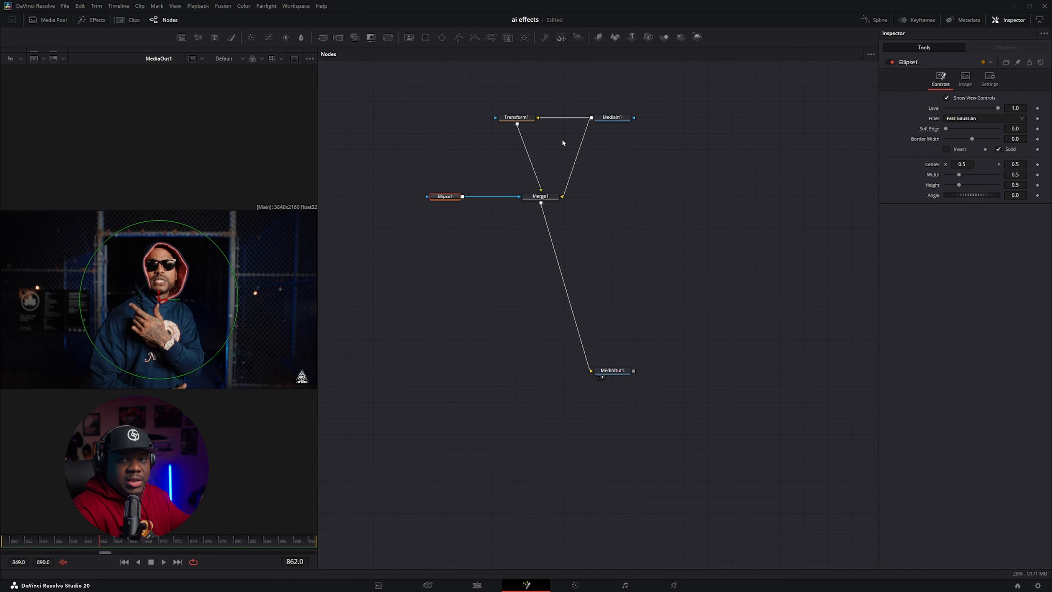
Step: Enlarge the Merge1 foreground by setting Transform1's size to about 1.725
left_click(518, 119)
left_click_drag(1013, 140, 1050, 140)
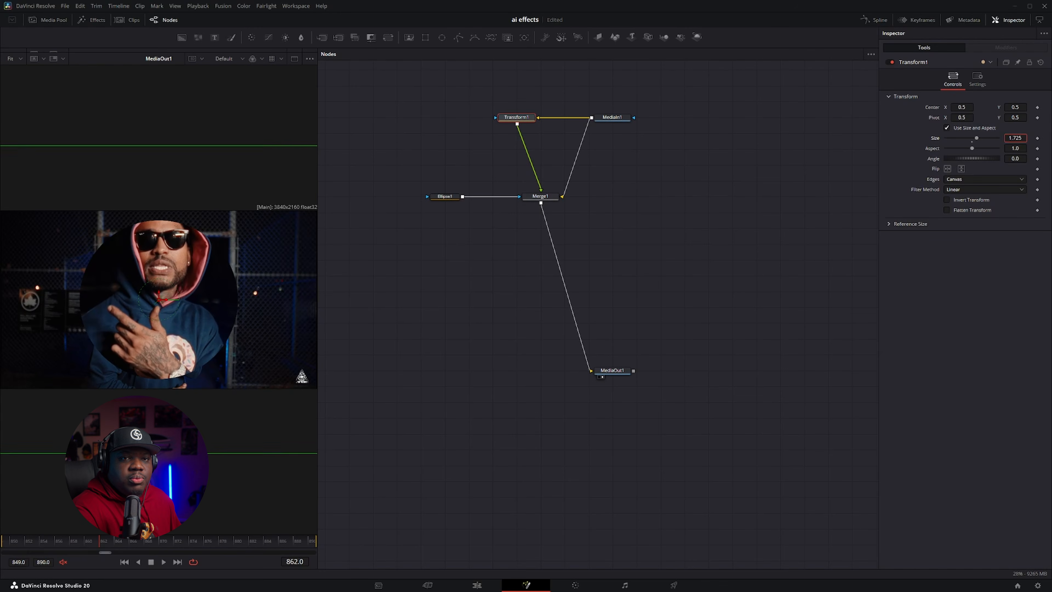
Step: Set Ellipse1's soft edge to about 0.159, move its center to about X 0.67, Y 0.13, and play the result
left_click(452, 199)
left_click_drag(946, 129, 987, 128)
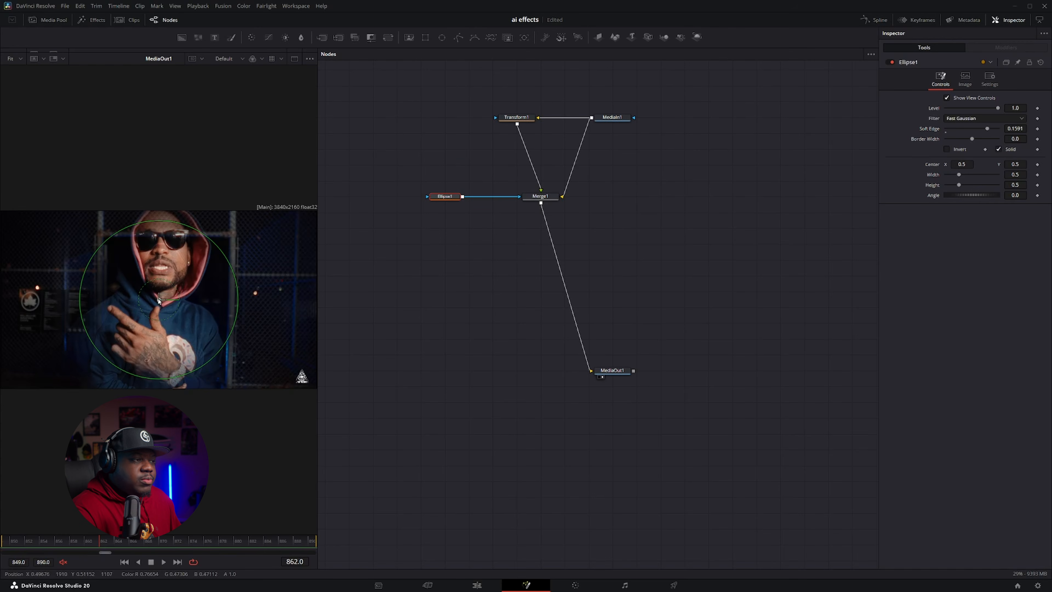
left_click_drag(159, 300, 213, 365)
key("space")
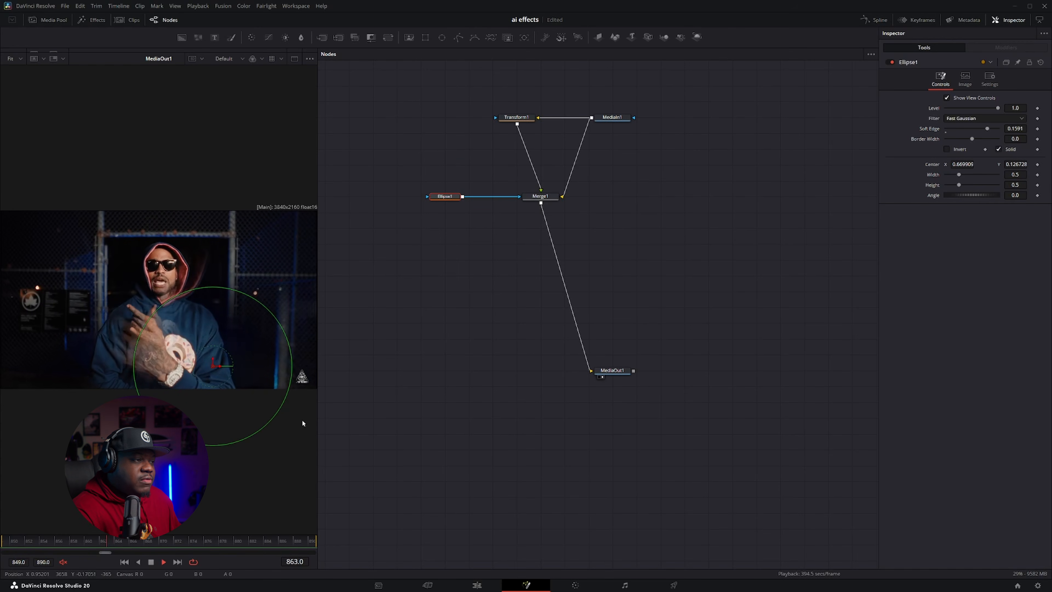
Step: Add a Gaussian Blur after Transform1 with strength about 0.528, play back the result, and open the blur's general settings
left_click(513, 118)
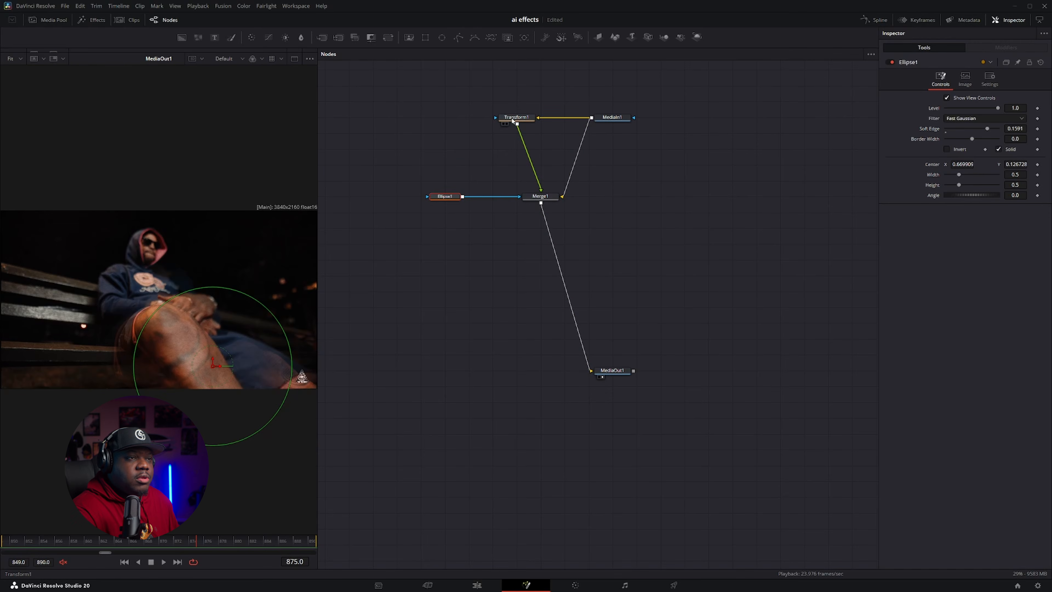
key("shift+space")
type("ga")
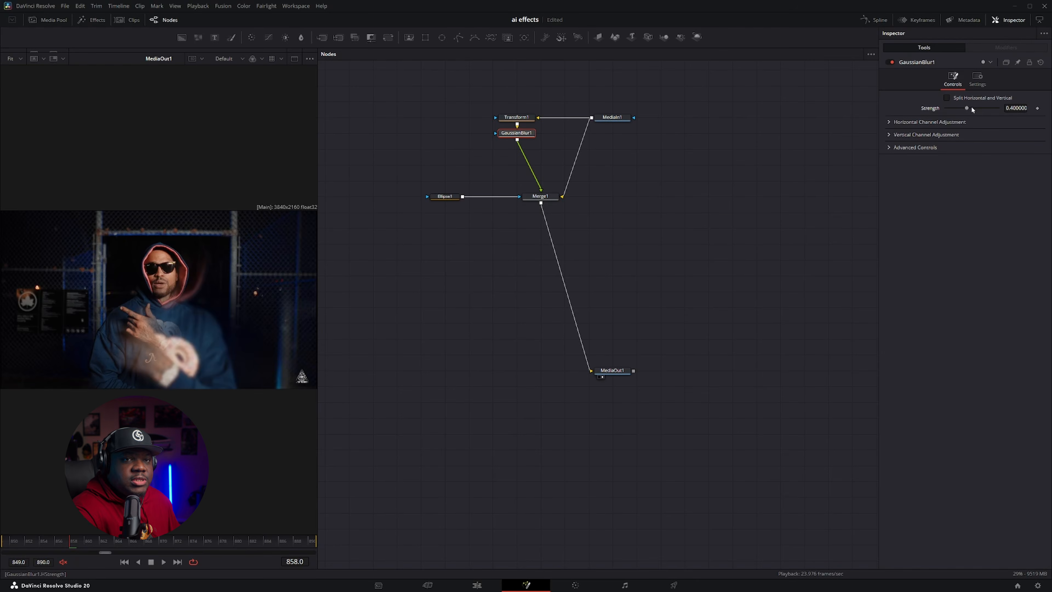
left_click_drag(967, 109, 975, 109)
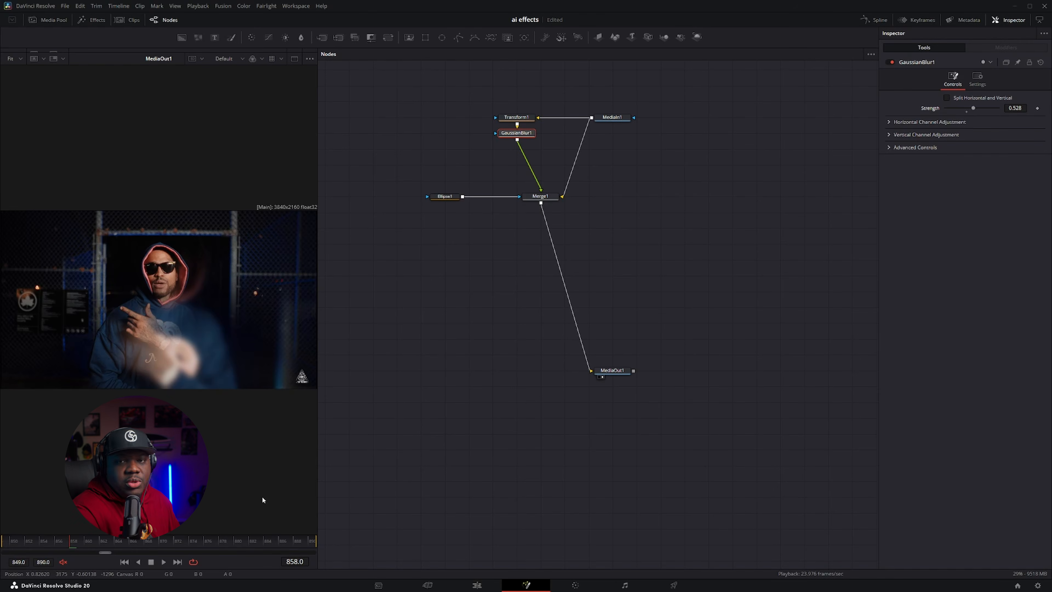
key("space")
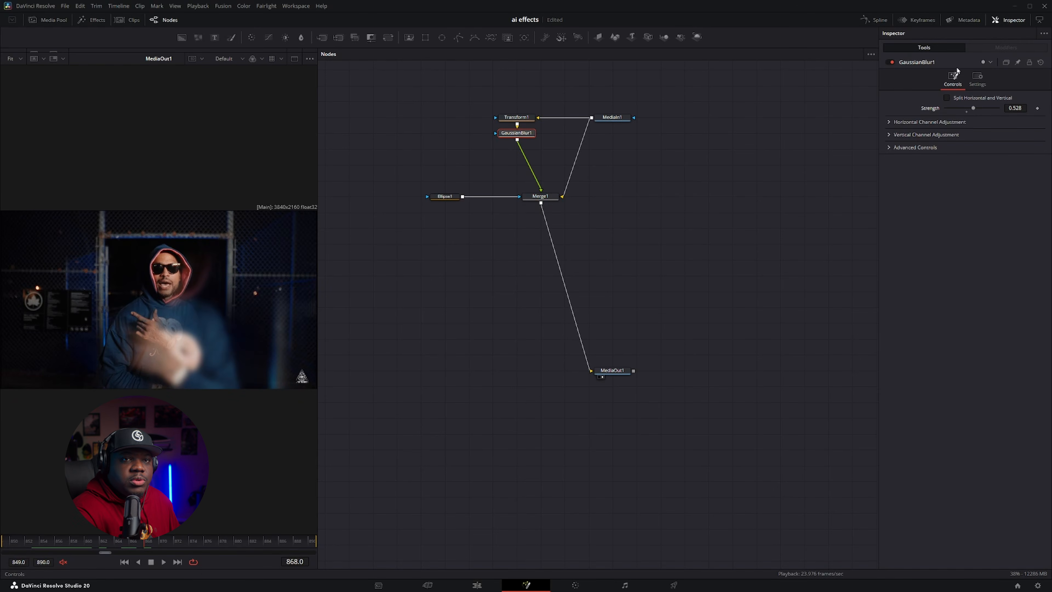
left_click(978, 79)
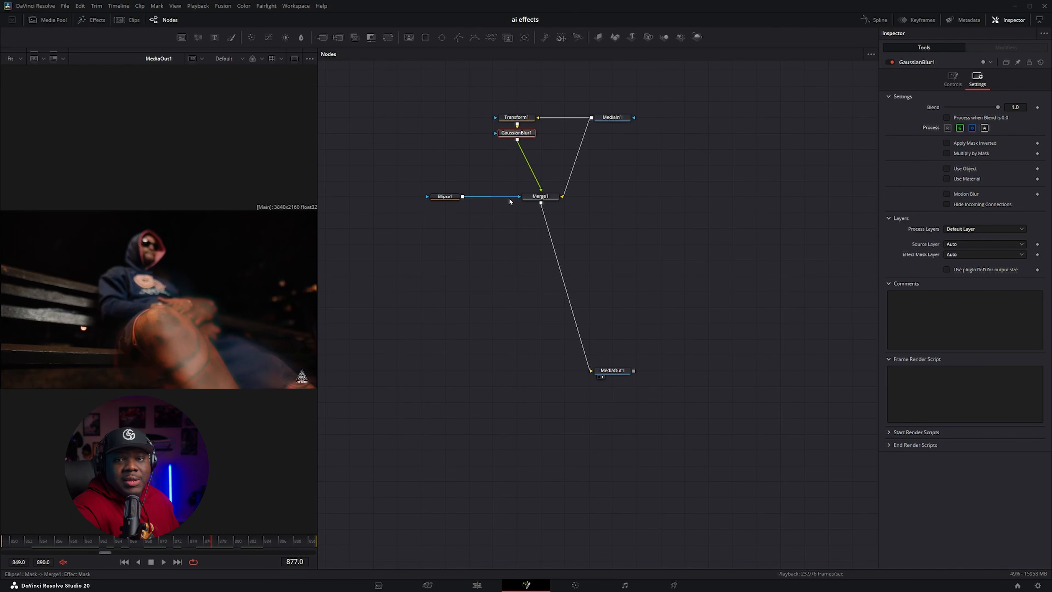
Step: Replace the ellipse on Merge1 with a Polygon mask drawn around the blurred lower body, with soft edge about 0.15
mouse_move(518, 201)
left_mouse_down()
mouse_move(439, 69)
mouse_move(493, 237)
mouse_move(520, 198)
left_mouse_up()
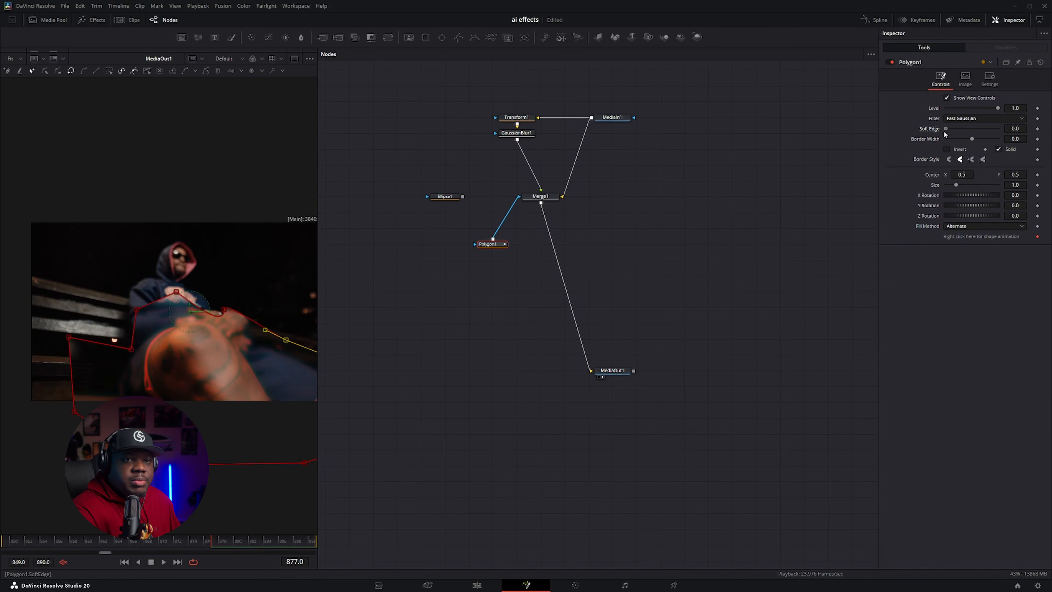
left_click_drag(946, 129, 978, 130)
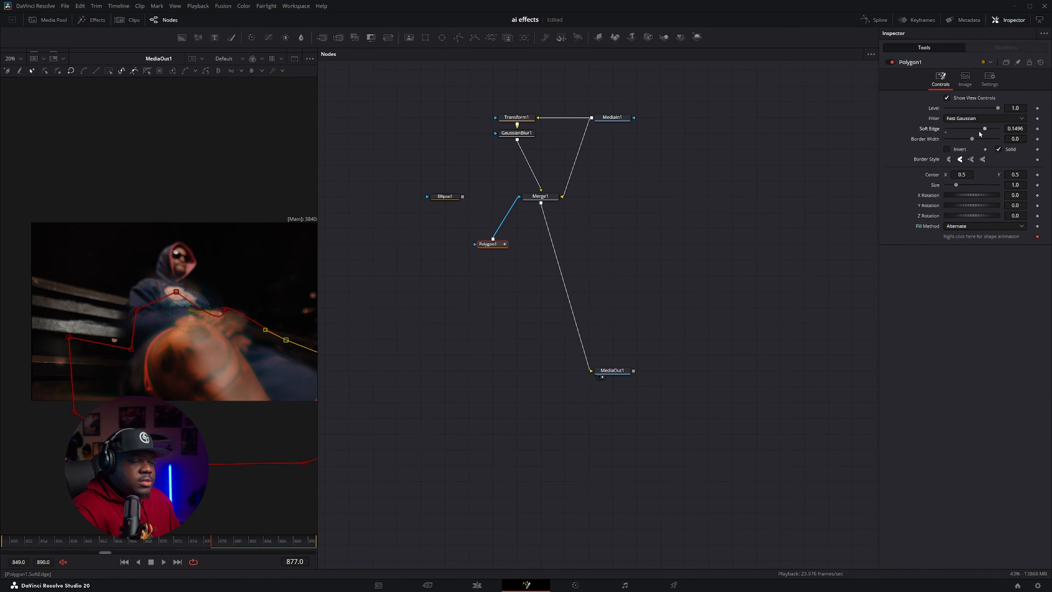
left_click(428, 338)
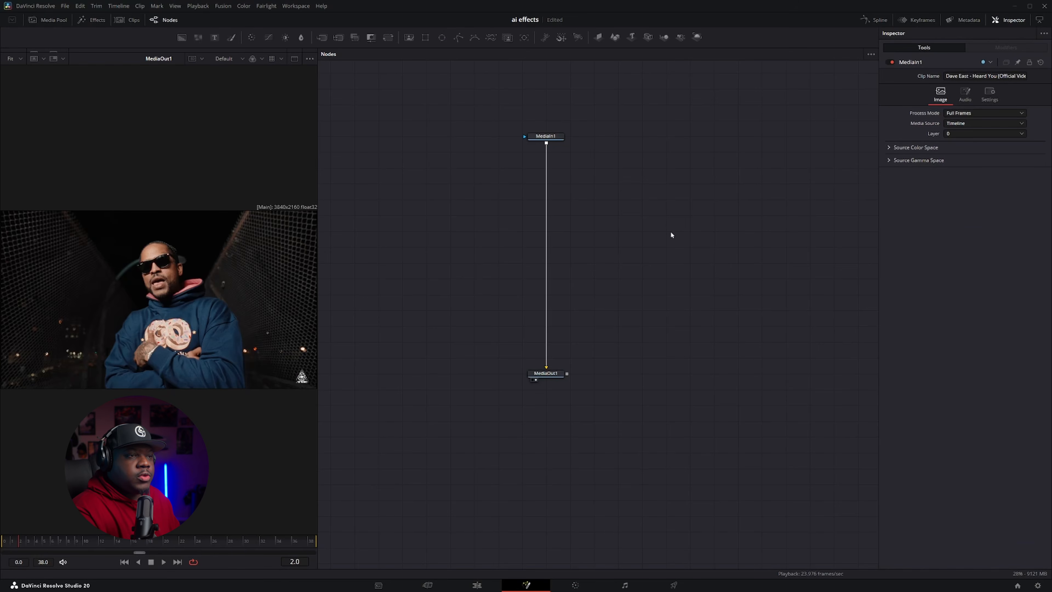
Step: Insert a MatteControl node between MediaIn1 and MediaOut1 and connect a new Rectangle mask to its foreground input
left_click_drag(370, 42, 551, 200)
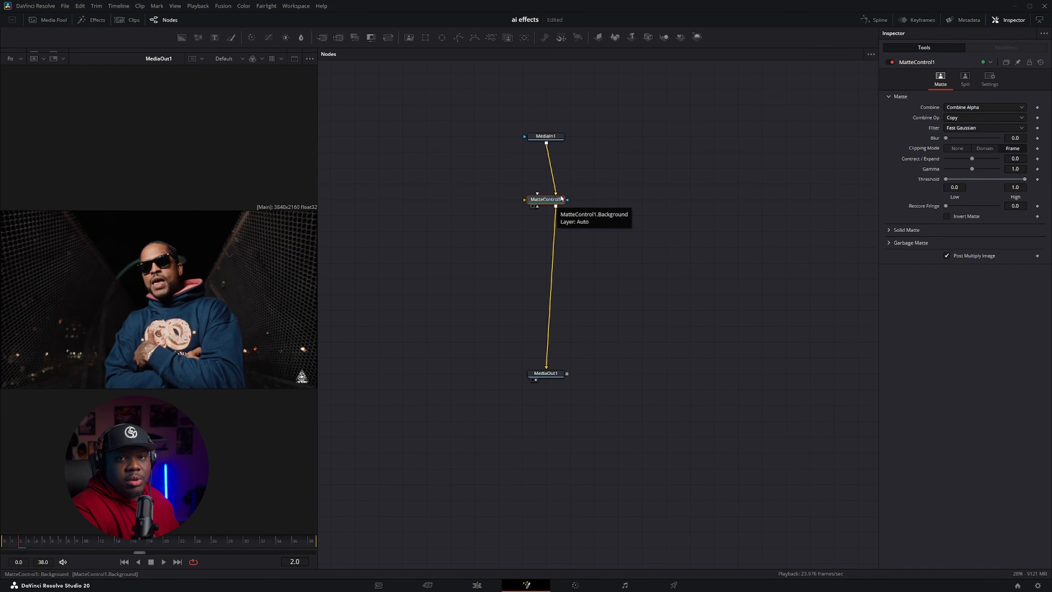
left_click(503, 152)
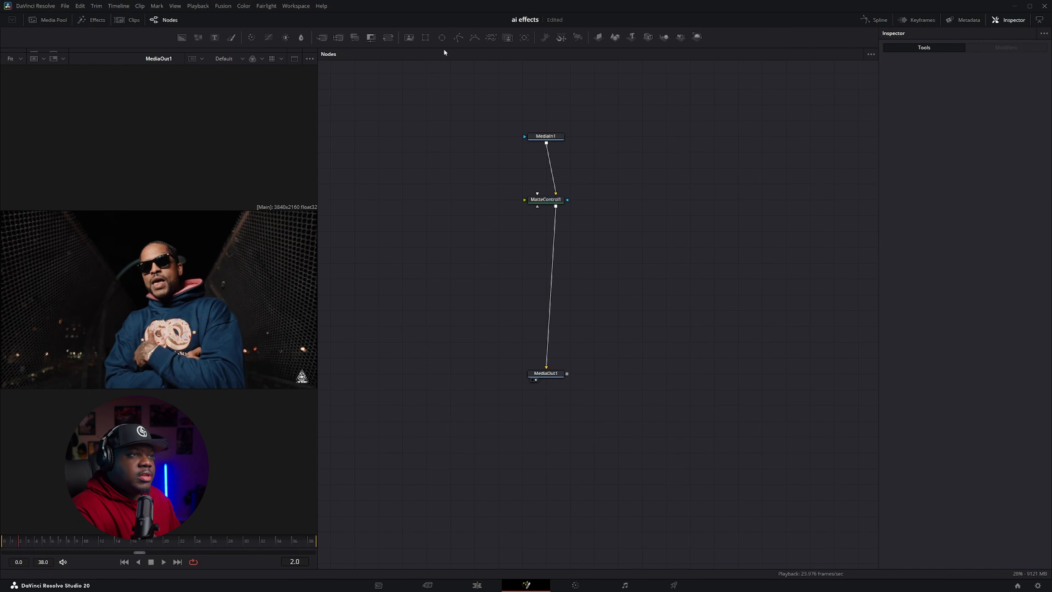
left_click_drag(426, 37, 542, 201)
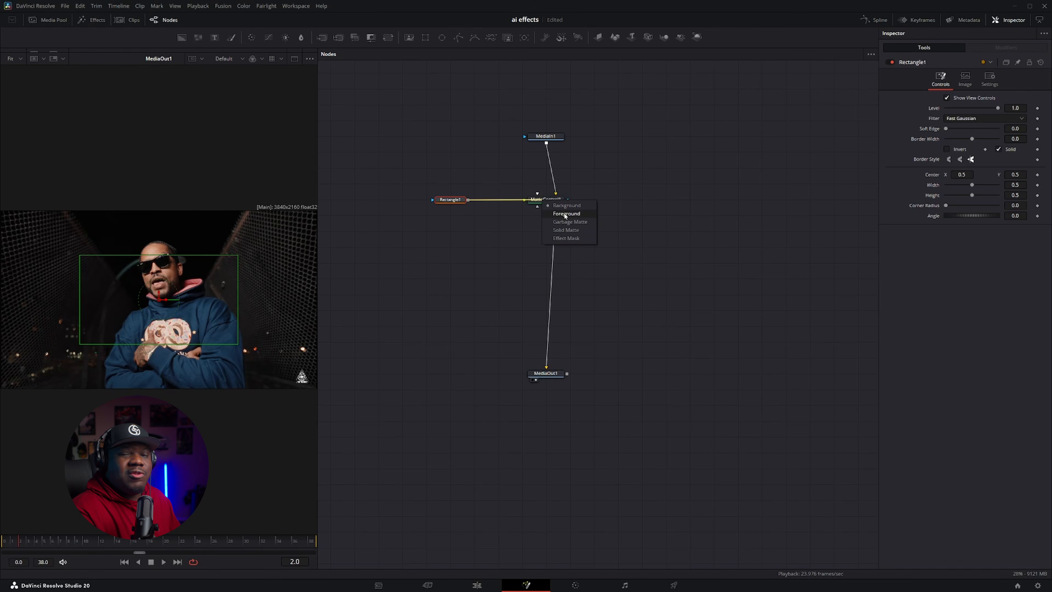
left_click(565, 214)
left_click(546, 200)
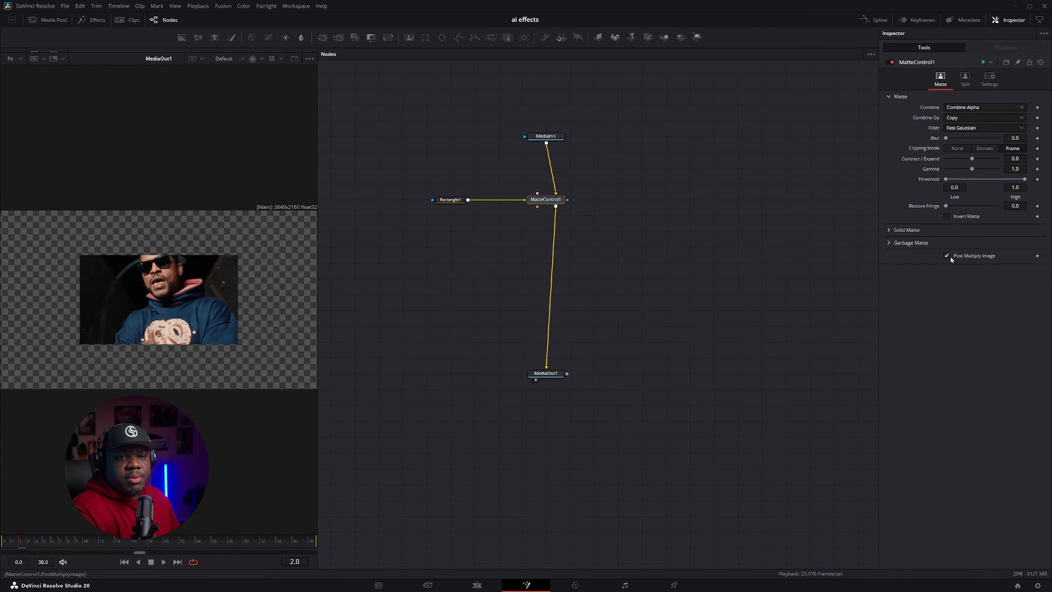
Step: Shrink Rectangle1 to about 0.145 wide and 0.242 high around the hoodie's chest print, centered near X 0.53, Y 0.28
left_click(454, 201)
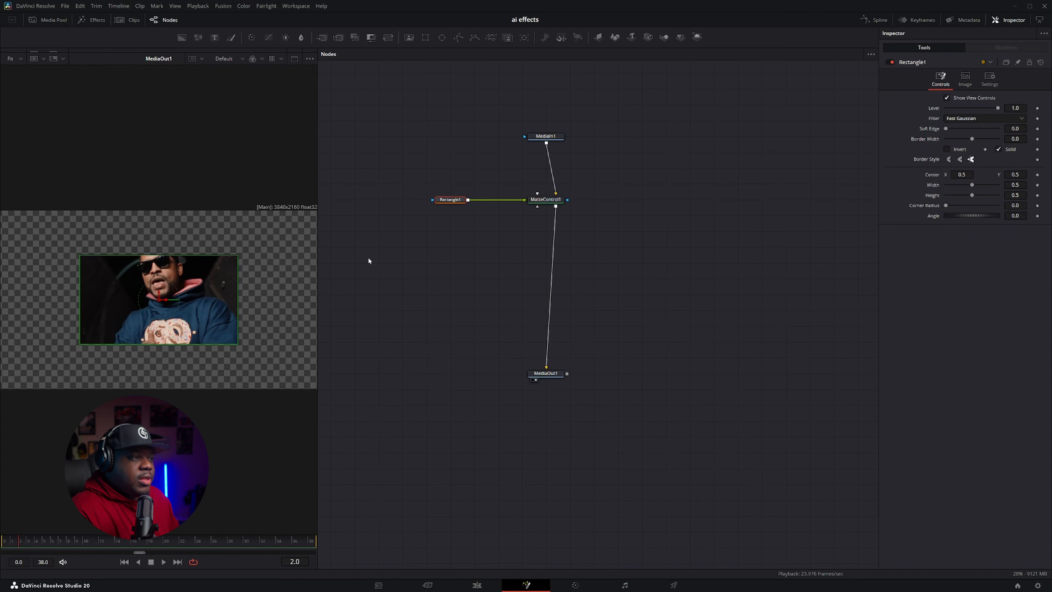
left_click_drag(237, 311, 166, 321)
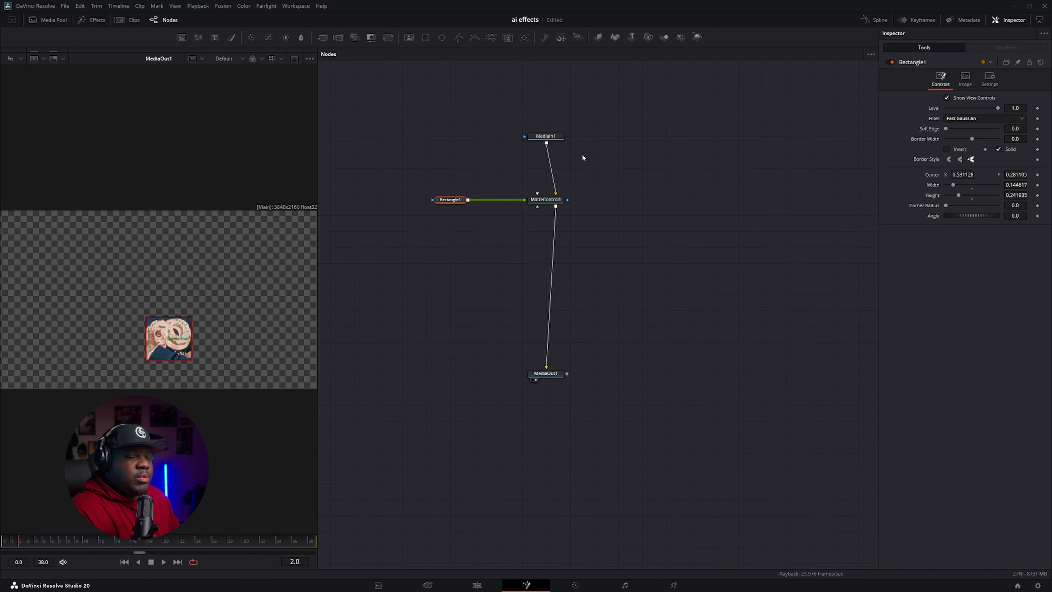
Step: Add a second MatteControl node and a MultiMerge node to the composition
left_click_drag(371, 38, 537, 217)
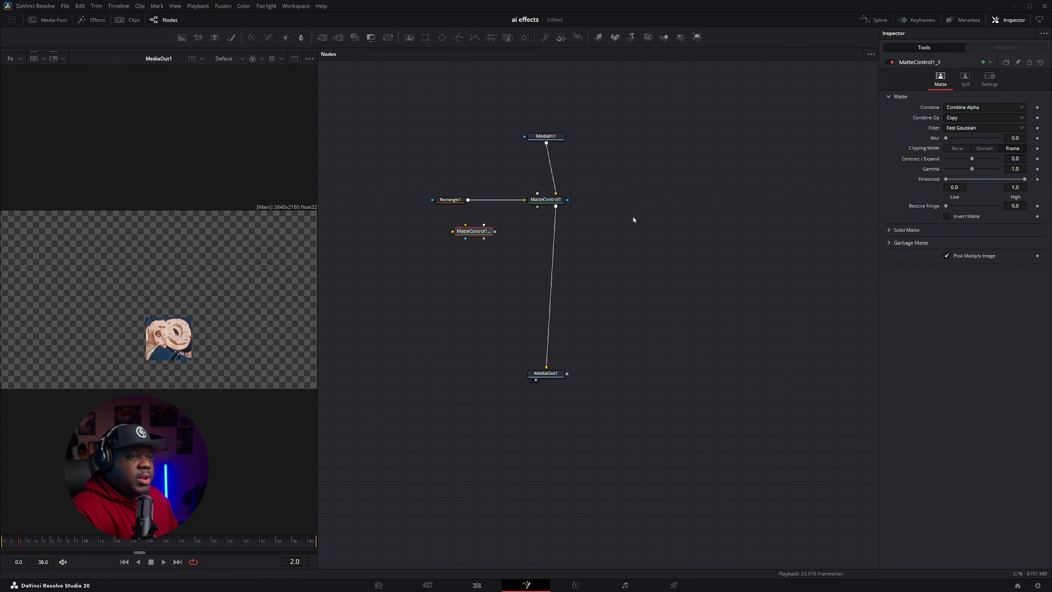
key("shift+space")
type("mu")
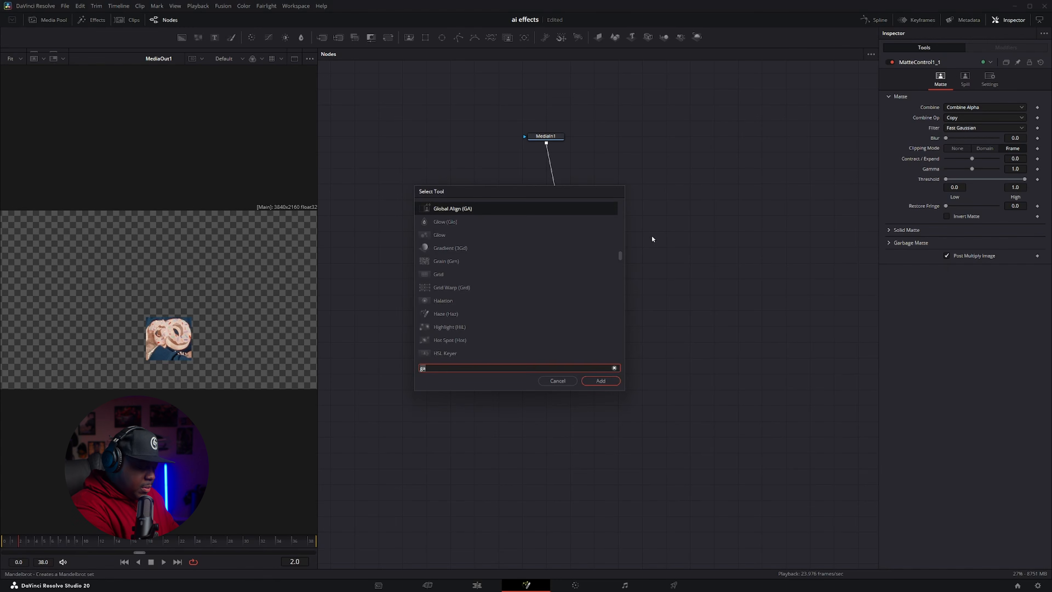
key("Up")
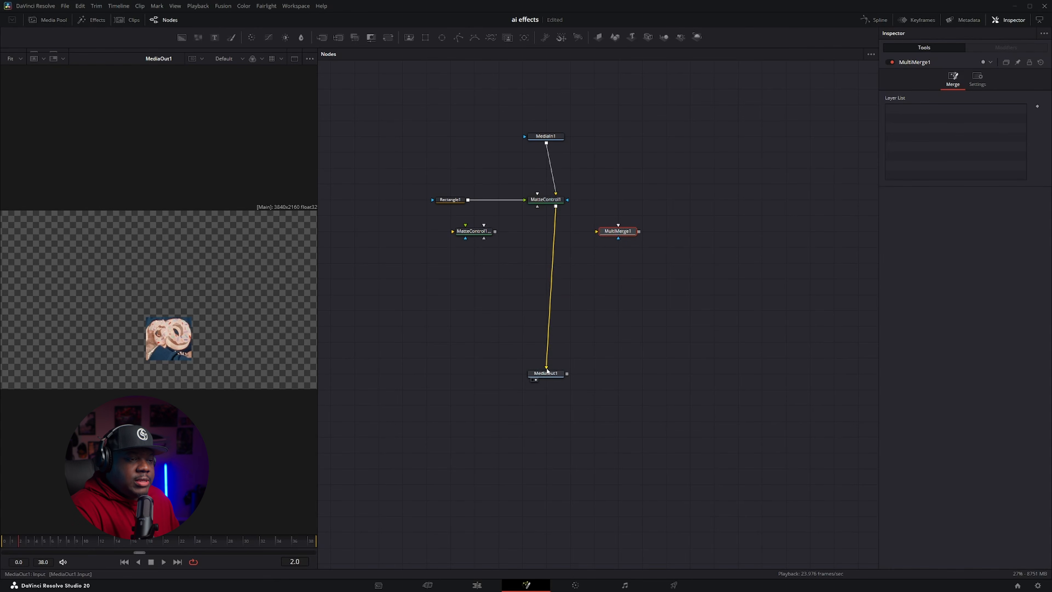
Step: Route MatteControl1 and the second MatteControl into MultiMerge1, and connect MultiMerge1's output to MediaOut1 in place of MatteControl1
left_click_drag(547, 370, 565, 294)
left_click_drag(612, 231, 602, 242)
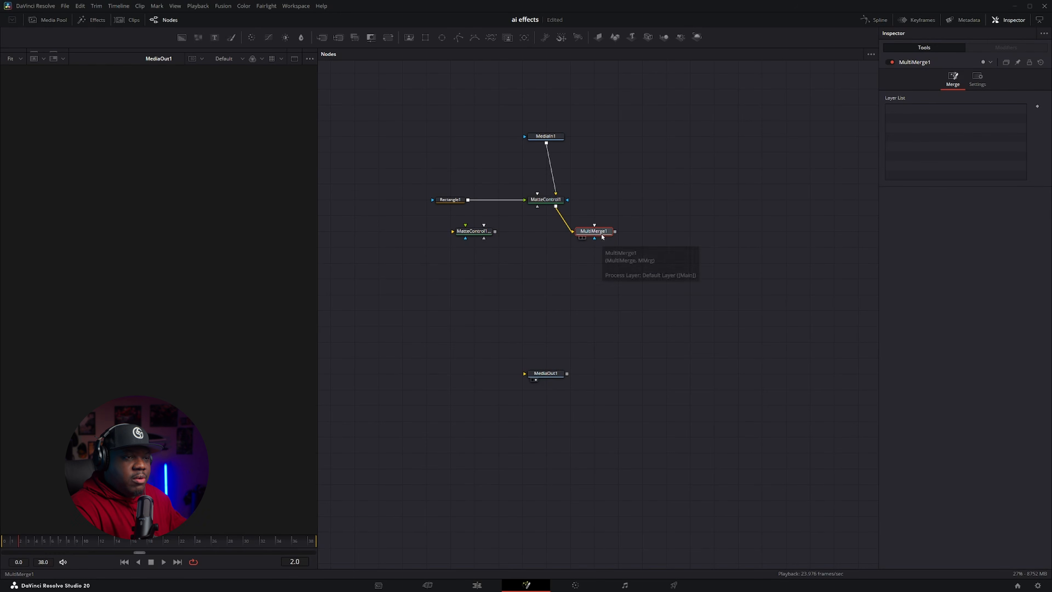
left_click_drag(602, 237, 556, 250)
left_click_drag(495, 235, 539, 247)
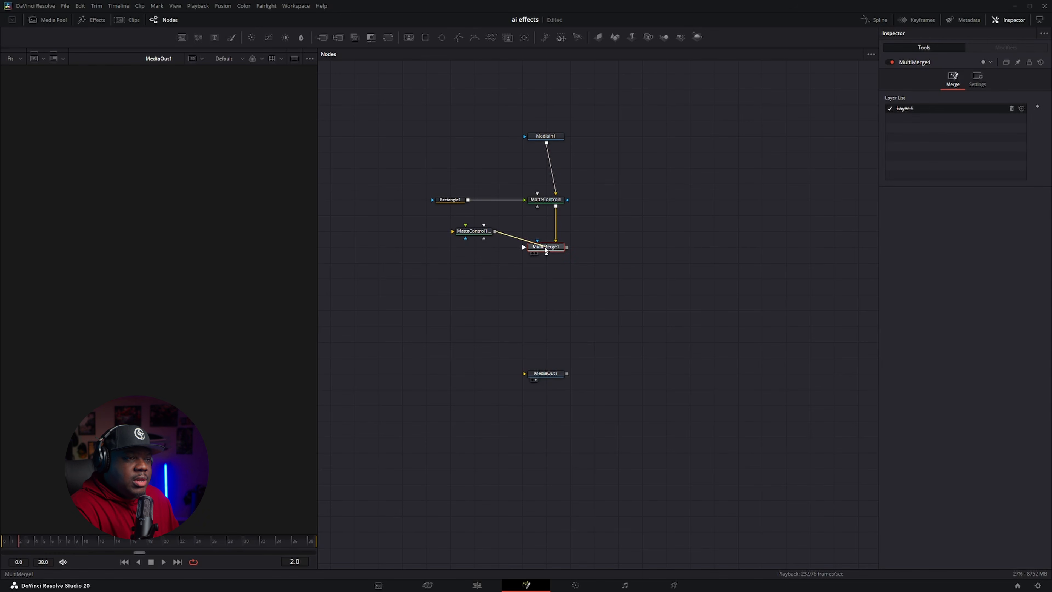
left_click_drag(474, 231, 474, 246)
left_click_drag(567, 247, 551, 376)
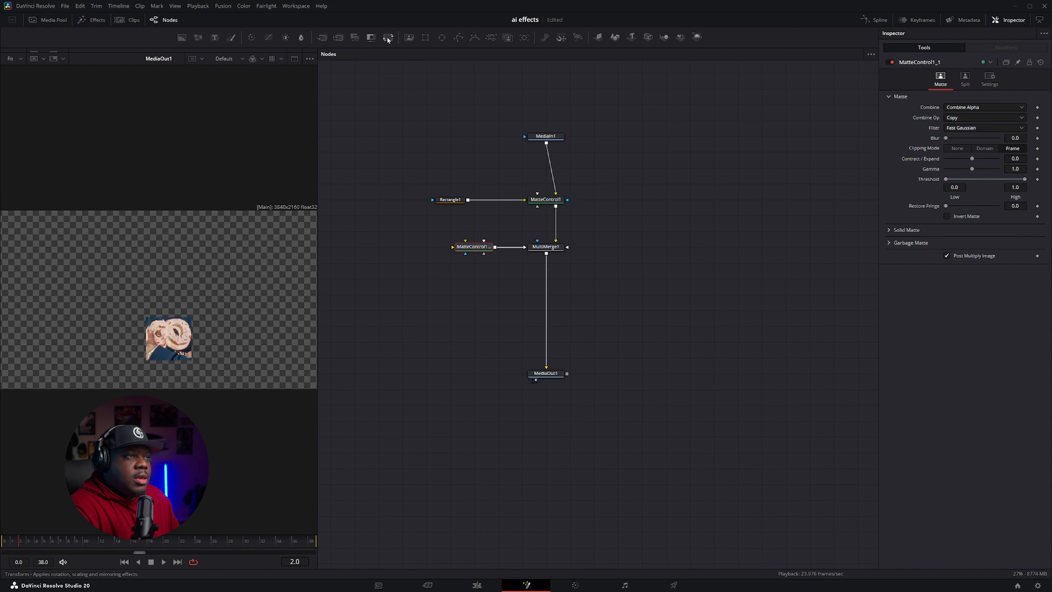
Step: Connect a new Rectangle mask to the second MatteControl's foreground and MediaIn1 to its background
left_click_drag(425, 37, 479, 248)
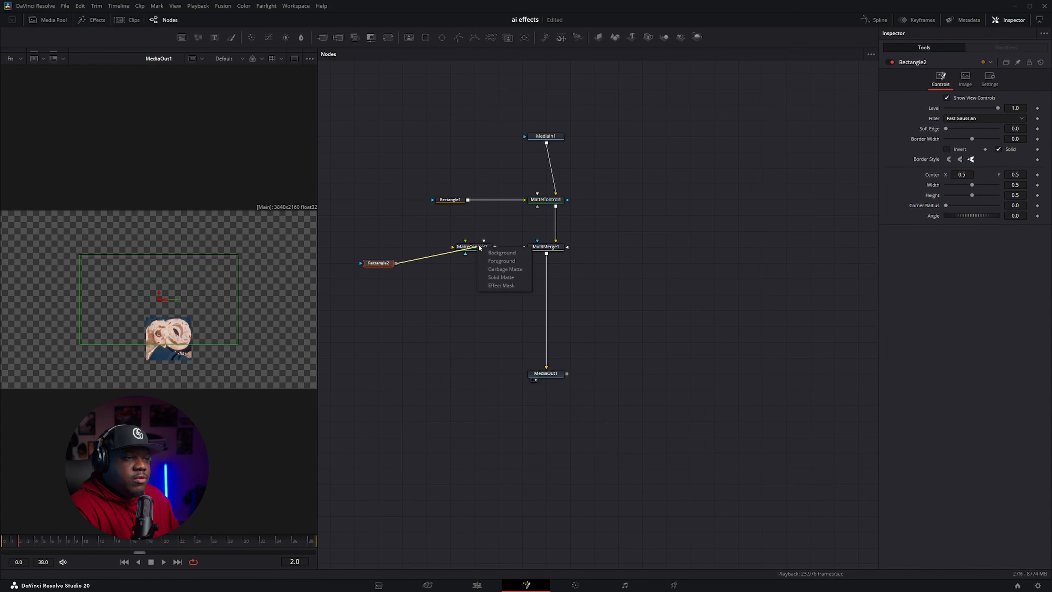
left_click(502, 261)
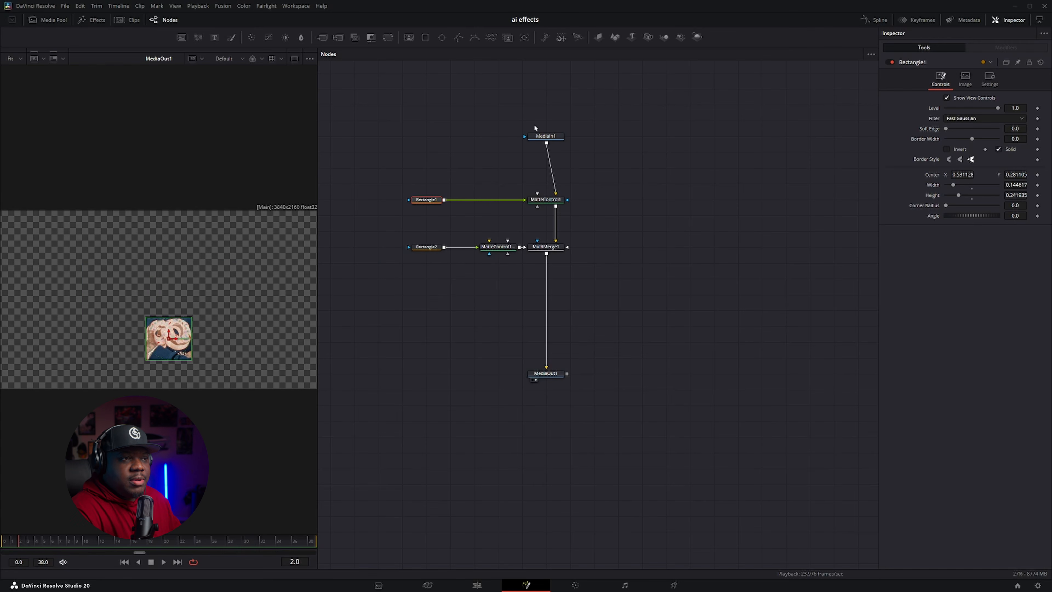
left_click_drag(548, 148, 492, 248)
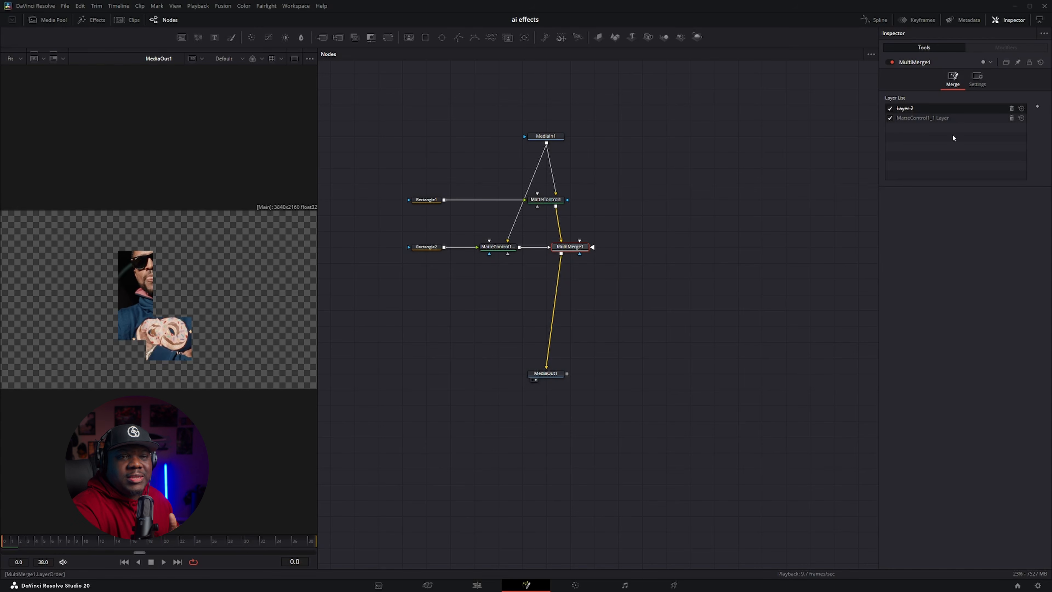
Step: Review the layers in MultiMerge1's layer list, leaving the MatteControl1_1 layer selected
left_click(918, 119)
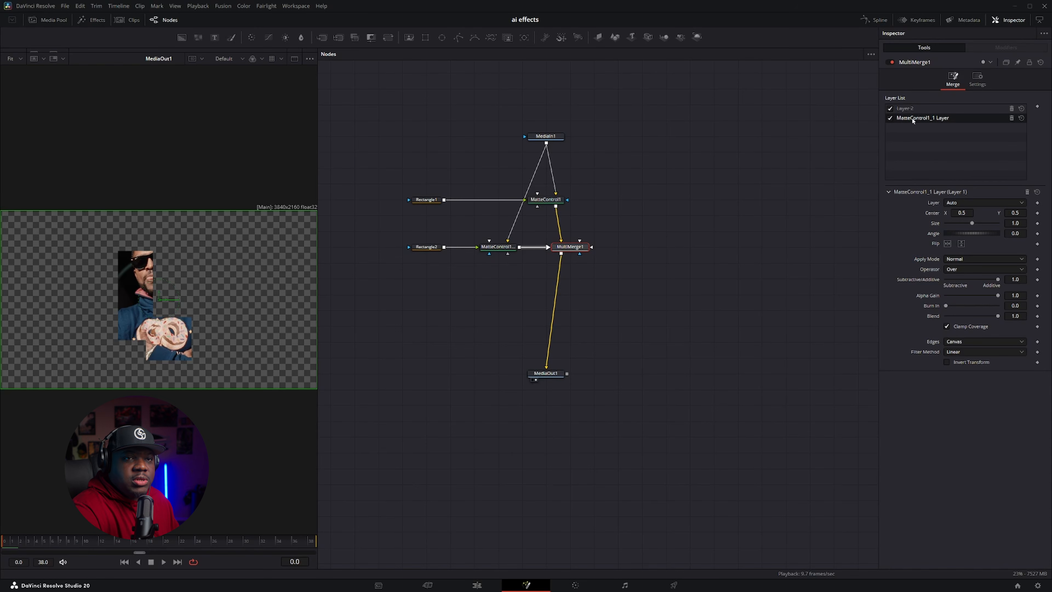
left_click(911, 110)
left_click(912, 118)
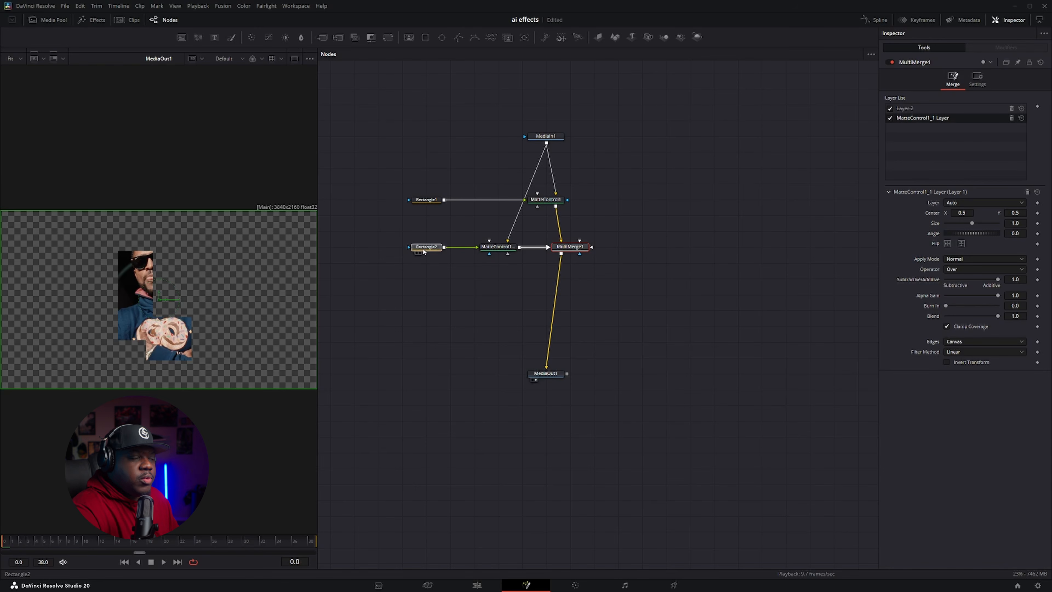
Step: Shape the Rectangle2 cutout to width 0.1083 and height 0.523041 at center X 0.383268, and add a third MatteControl feeding MultiMerge1
left_click(426, 248)
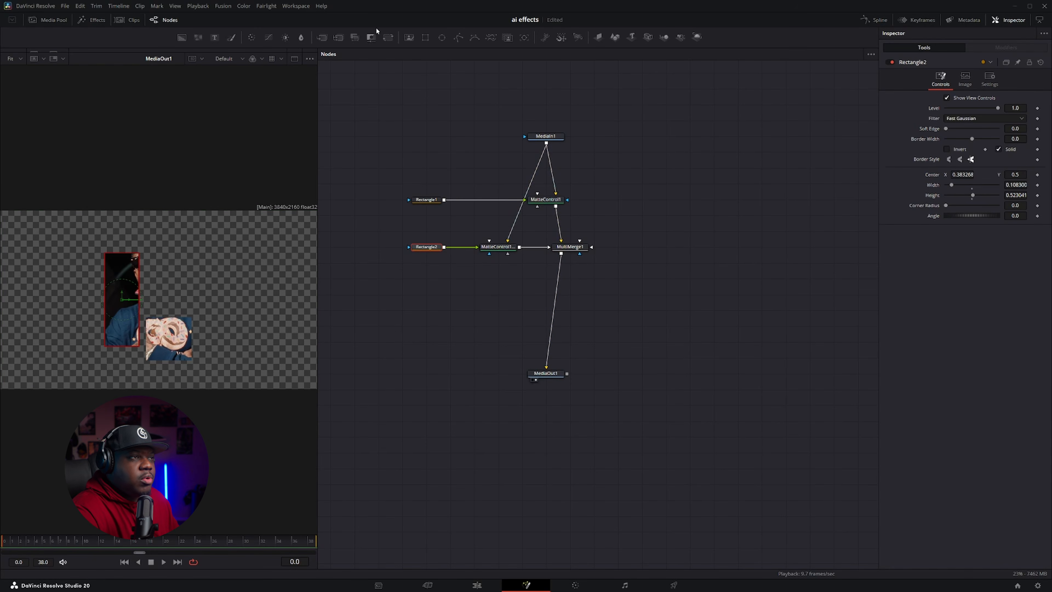
left_click_drag(374, 37, 498, 278)
left_click_drag(519, 279, 570, 247)
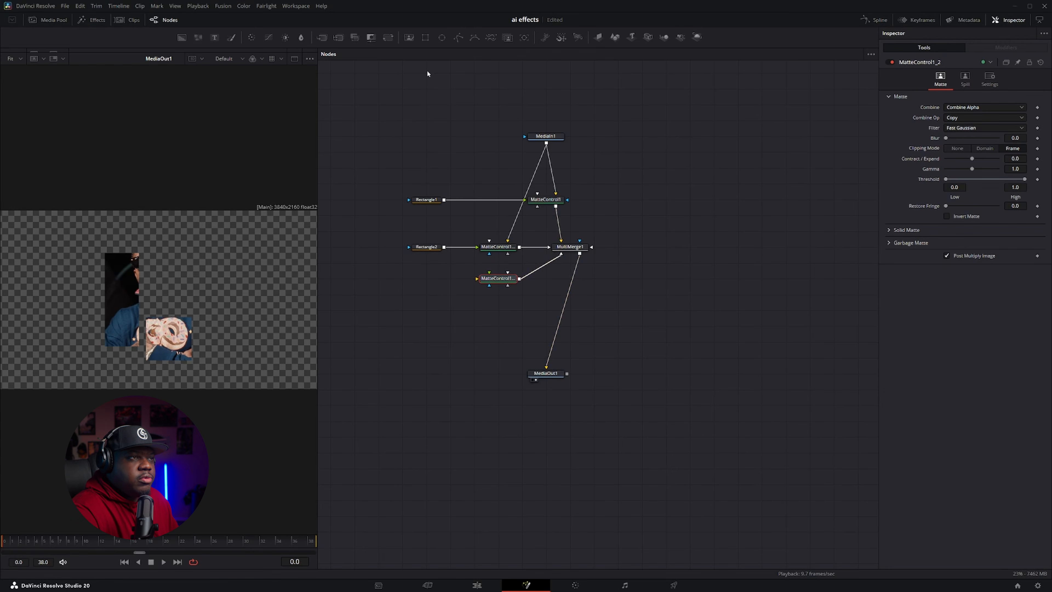
Step: Connect a new Rectangle mask to the third MatteControl's foreground and MediaIn1 to its background, and adjust the new cutout's shape
left_click_drag(424, 37, 445, 279)
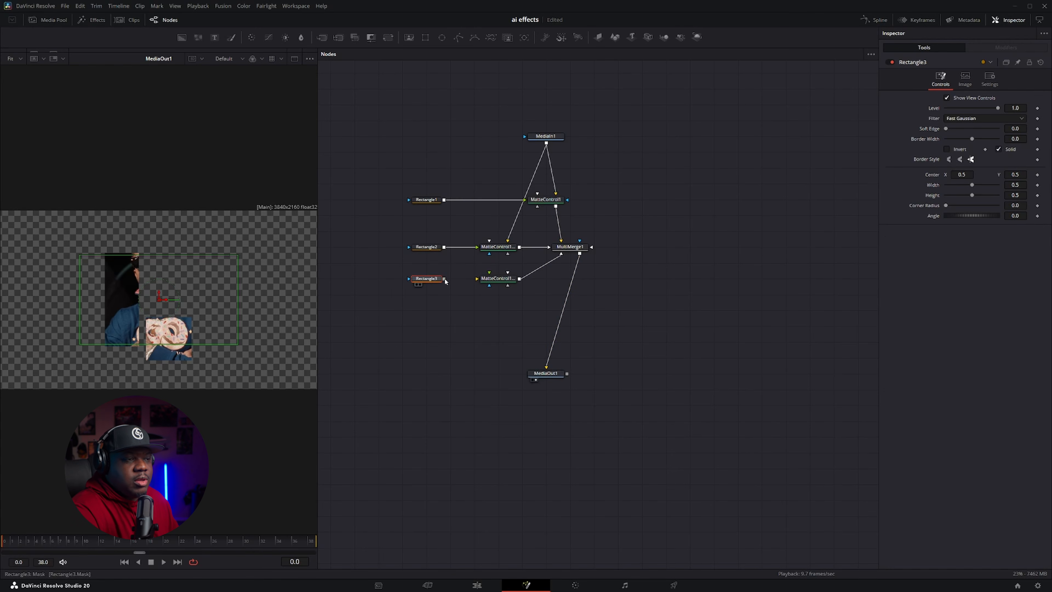
left_click_drag(445, 279, 493, 282)
left_click(509, 293)
left_click_drag(548, 144, 508, 272)
left_click_drag(238, 319, 187, 323)
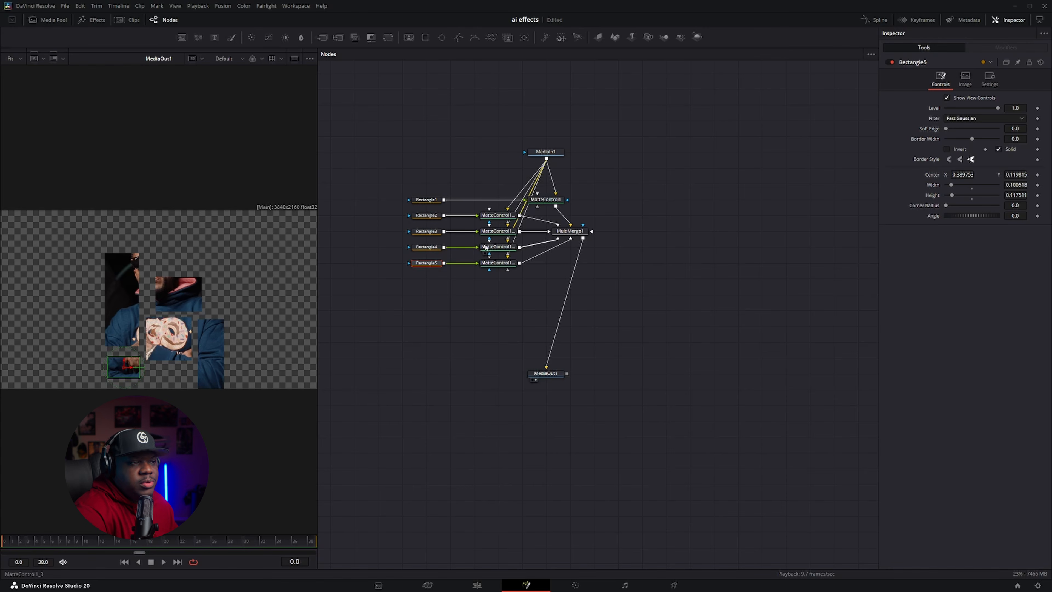
Step: Align MatteControl1 with the other mattes and insert a Drop Shadow after it with shadow strength 0.677 and drop angle 77.5
left_click_drag(546, 199, 498, 200)
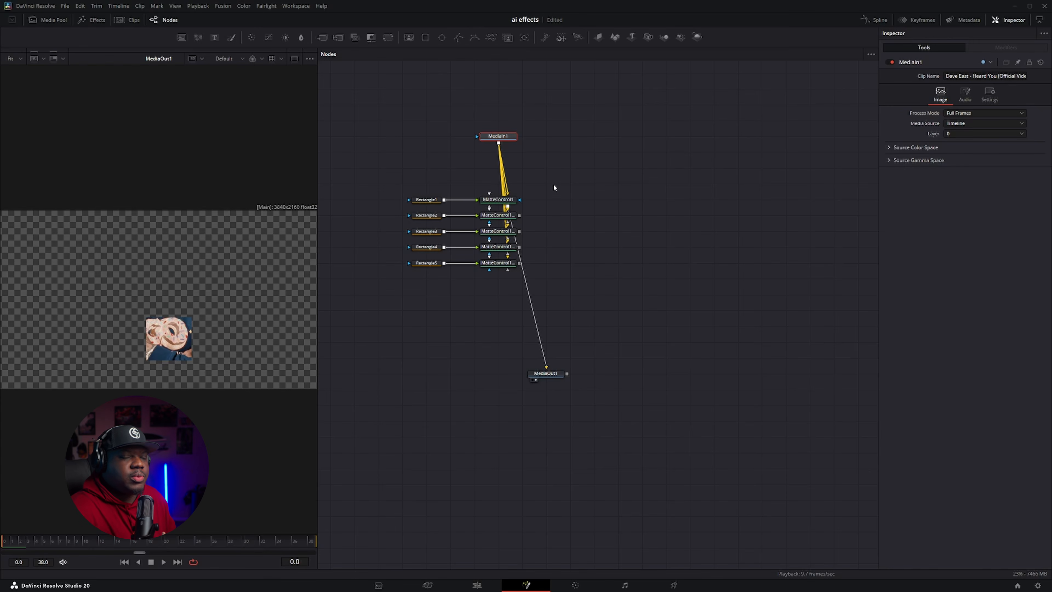
left_click(507, 205)
key("shift+space")
type("mu")
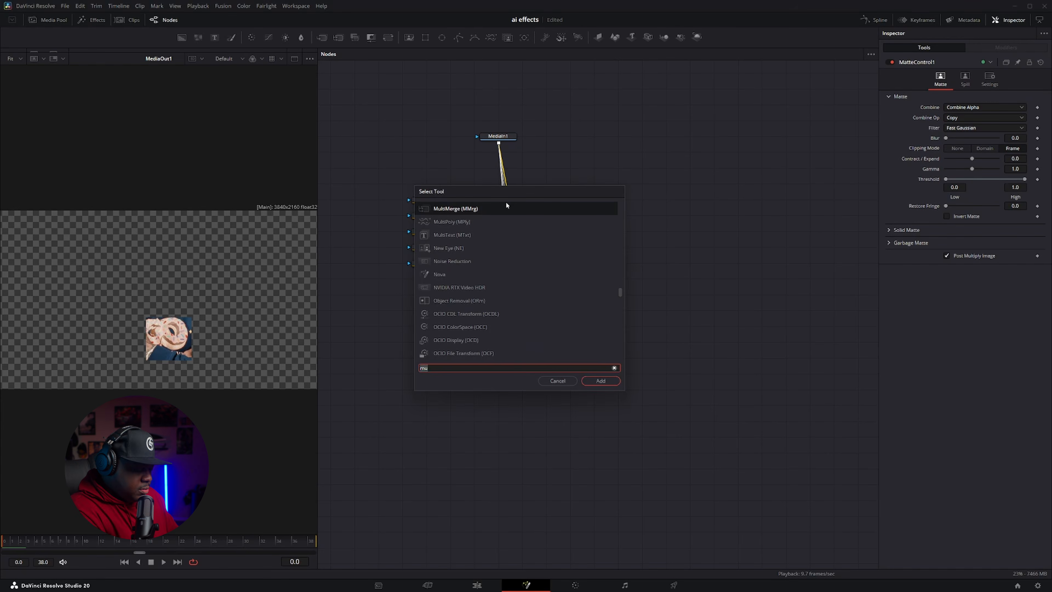
type("dr")
key("Down")
key("Return")
left_click_drag(975, 100, 985, 99)
left_click_drag(977, 109, 983, 110)
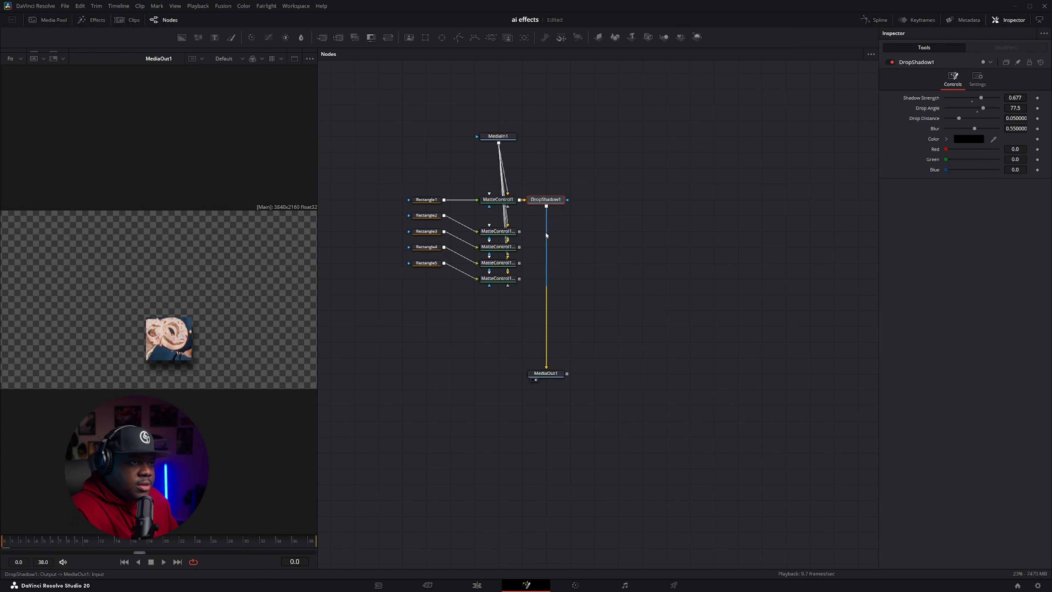
Step: Paste a copy of the Drop Shadow node beside the second MatteControl and connect that MatteControl's output to it
key("ctrl+v")
left_click_drag(535, 233, 578, 234)
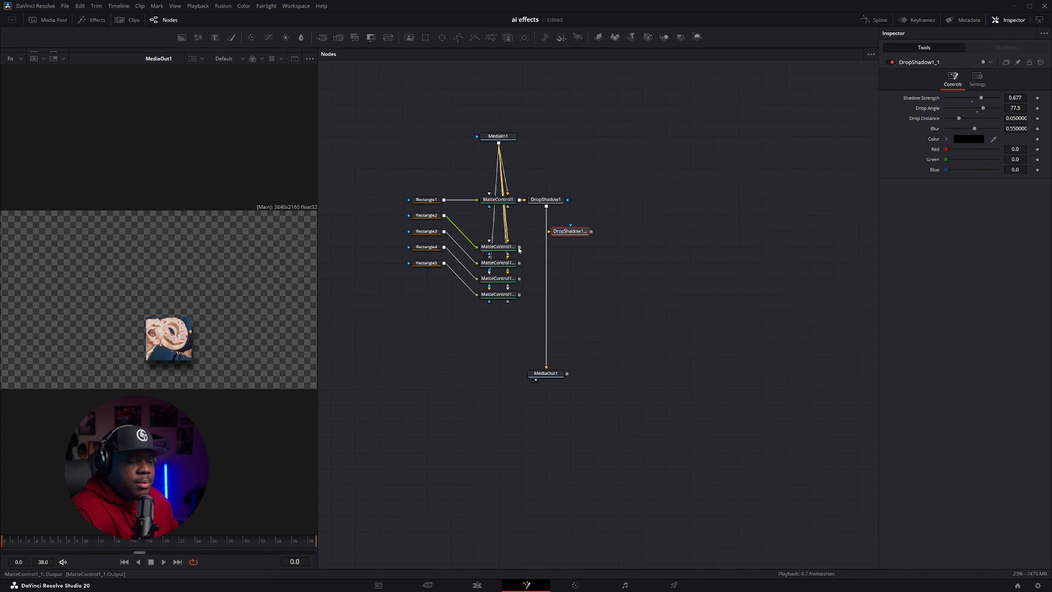
left_click_drag(519, 247, 549, 232)
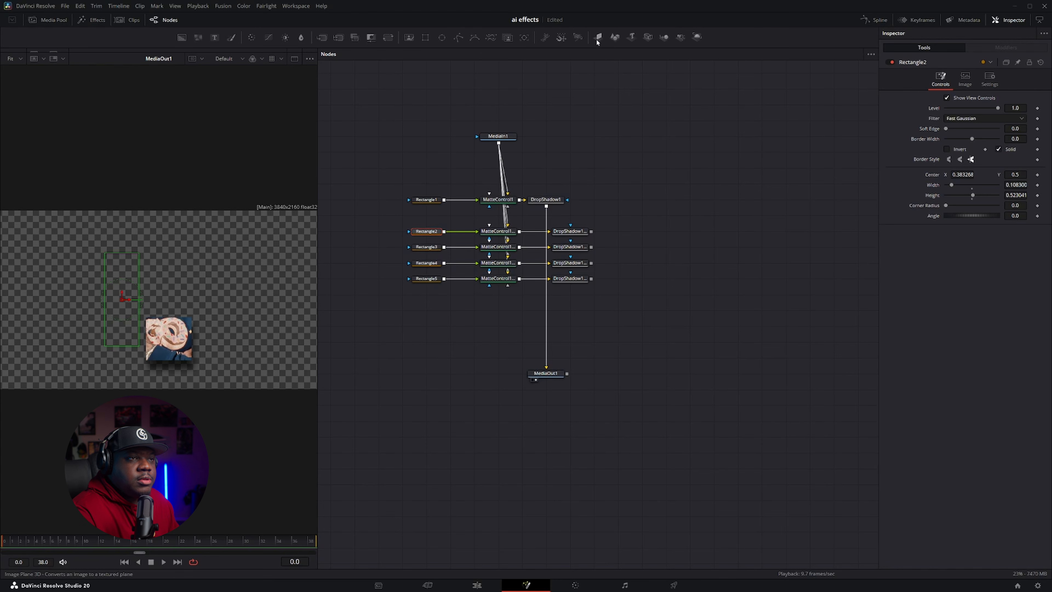
Step: Disconnect DropShadow1 from MediaOut1 and add an ImagePlane3D node after each of the five Drop Shadow nodes
left_click_drag(600, 37, 625, 201)
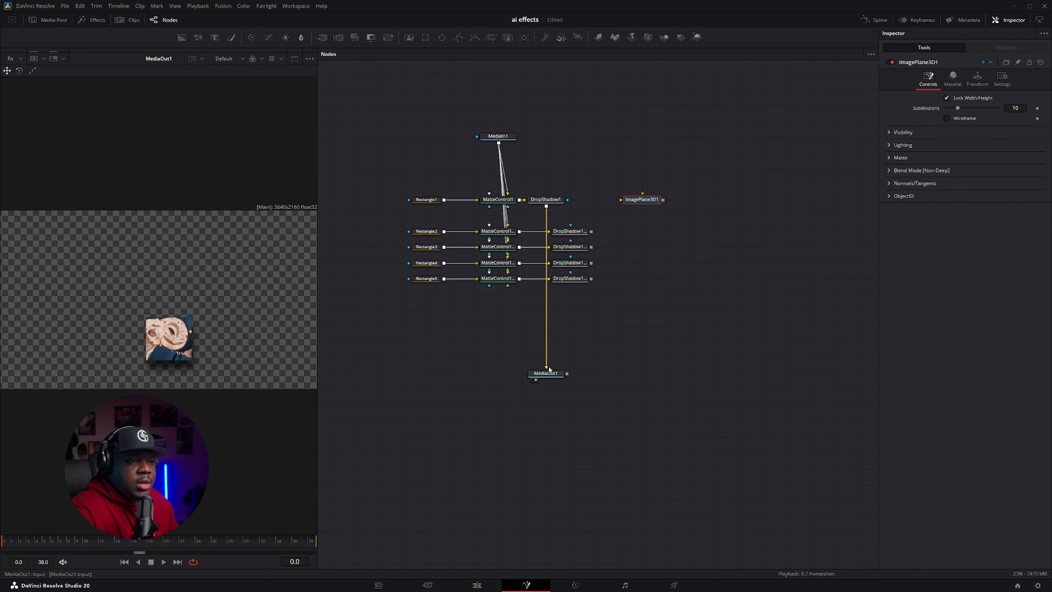
left_click_drag(546, 370, 603, 200)
left_click_drag(600, 38, 597, 264)
left_click_drag(599, 39, 619, 279)
left_click_drag(591, 279, 597, 279)
left_click_drag(594, 200, 618, 200)
Step: Add a Merge3D node, connect all five ImagePlane3D nodes to it, and inspect the 3D scene in the viewer
left_click(498, 137)
left_click_drag(655, 133, 609, 146)
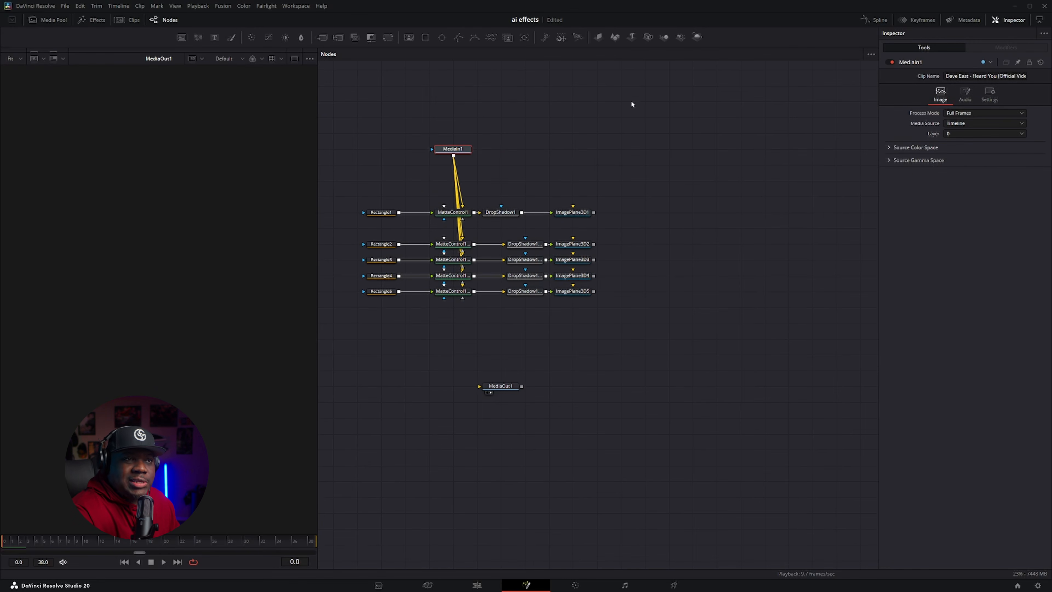
left_click(664, 37)
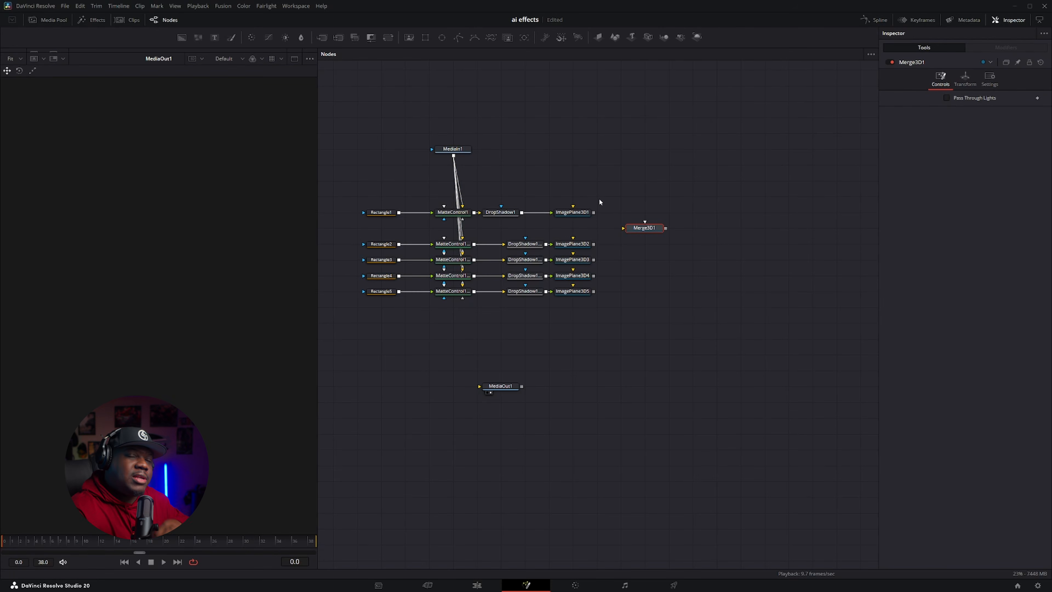
left_click_drag(599, 216, 657, 230)
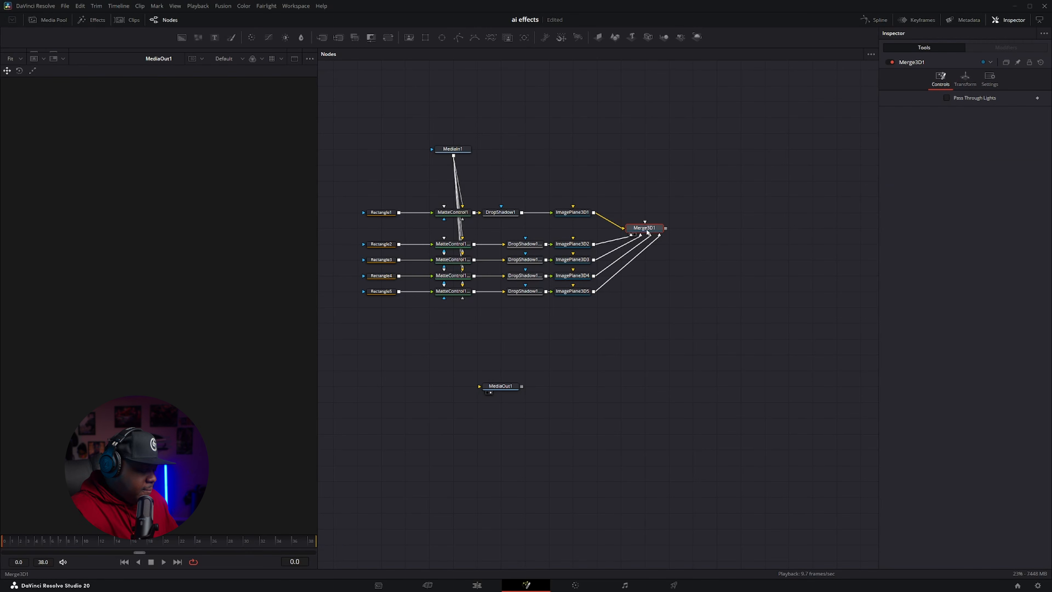
key("1")
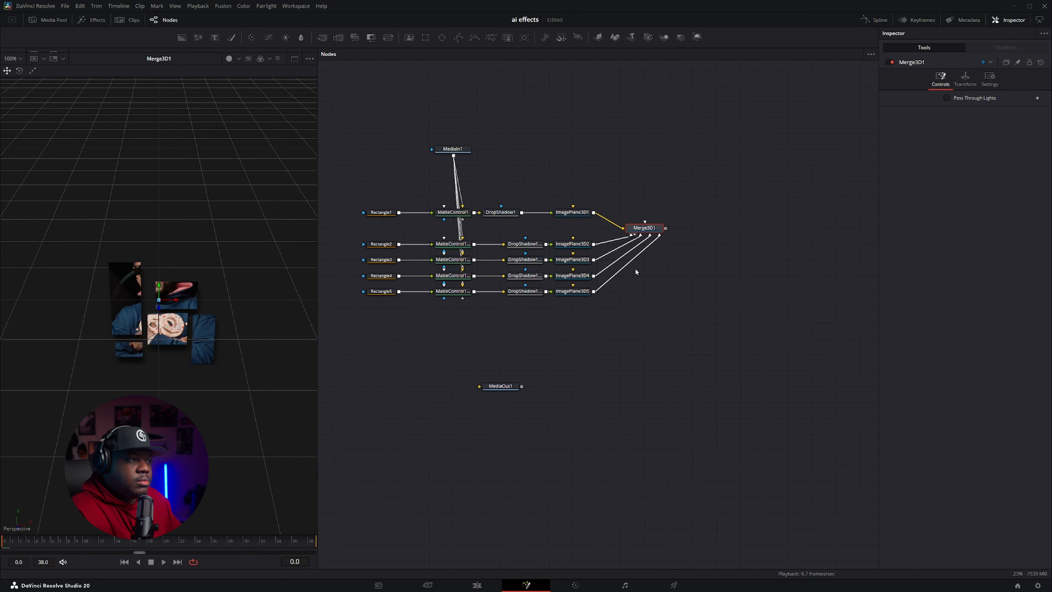
left_click_drag(207, 309, 107, 353)
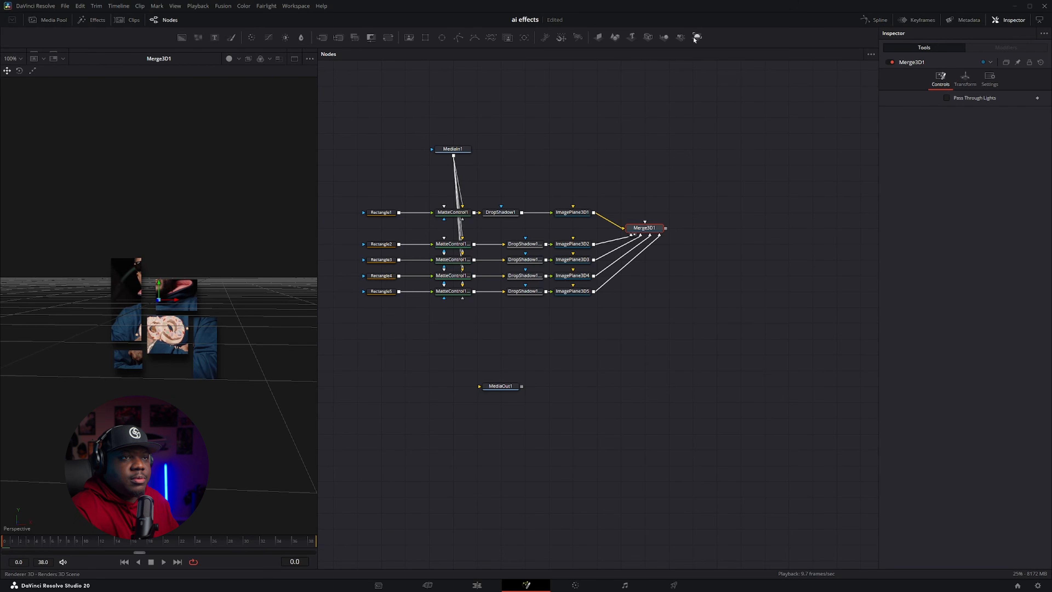
Step: Add a Renderer3D node between Merge3D1 and MediaOut1, and show MediaOut1 in the viewer
left_click_drag(697, 37, 502, 395)
left_click(501, 392)
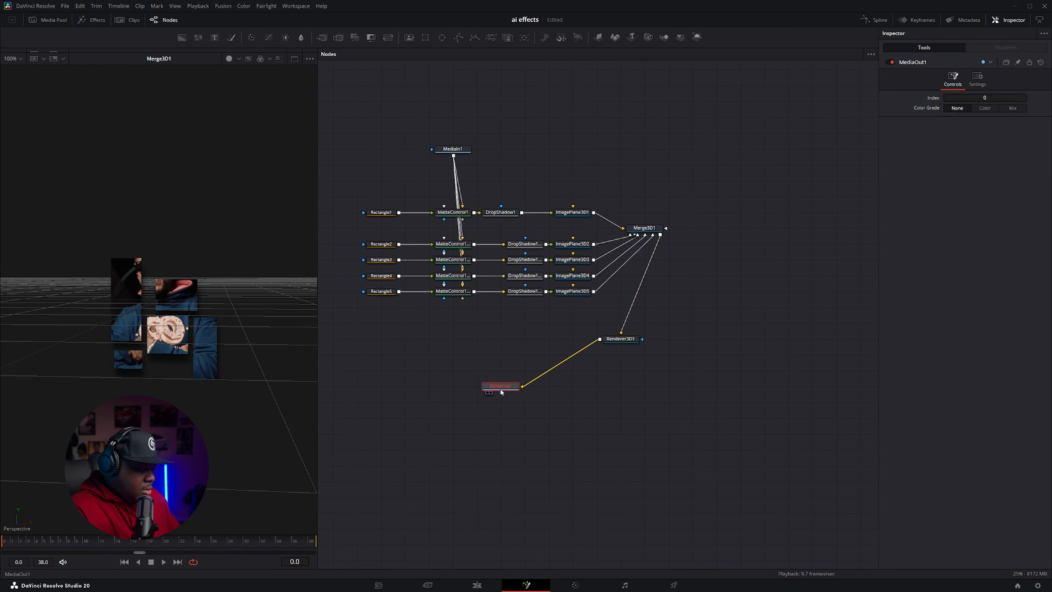
key("1")
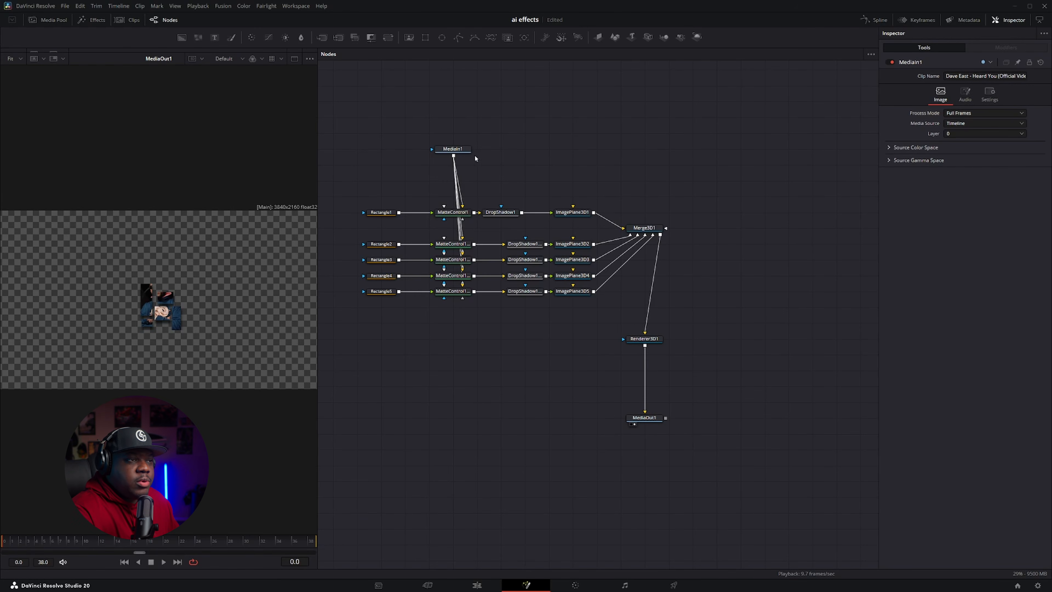
Step: Merge MediaIn1 with the Renderer3D1 output and set the Merge1 operator to Under
left_click_drag(453, 156, 417, 348)
left_click_drag(471, 309, 650, 268)
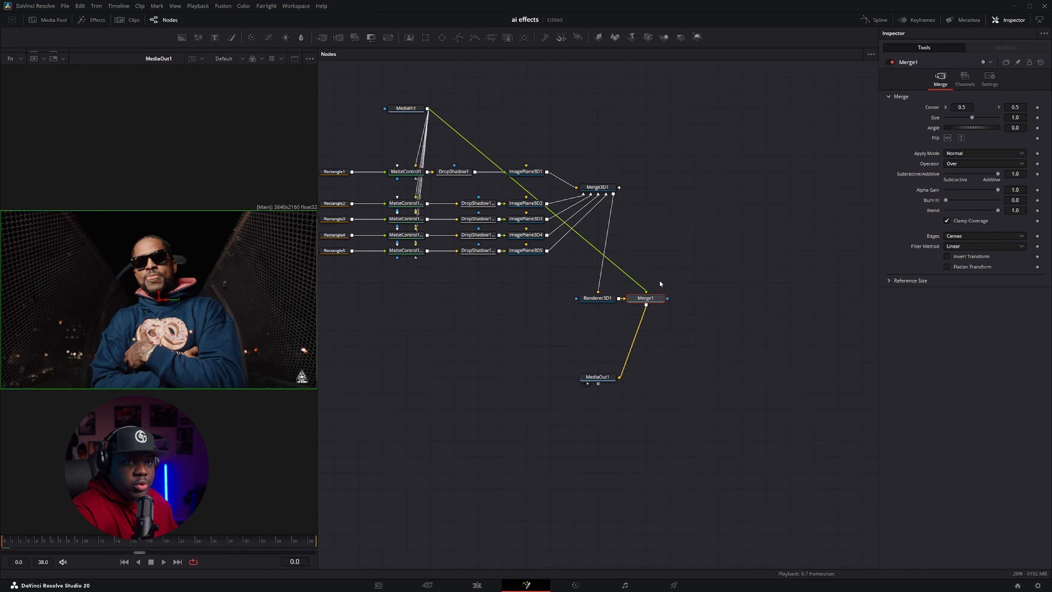
left_click(975, 163)
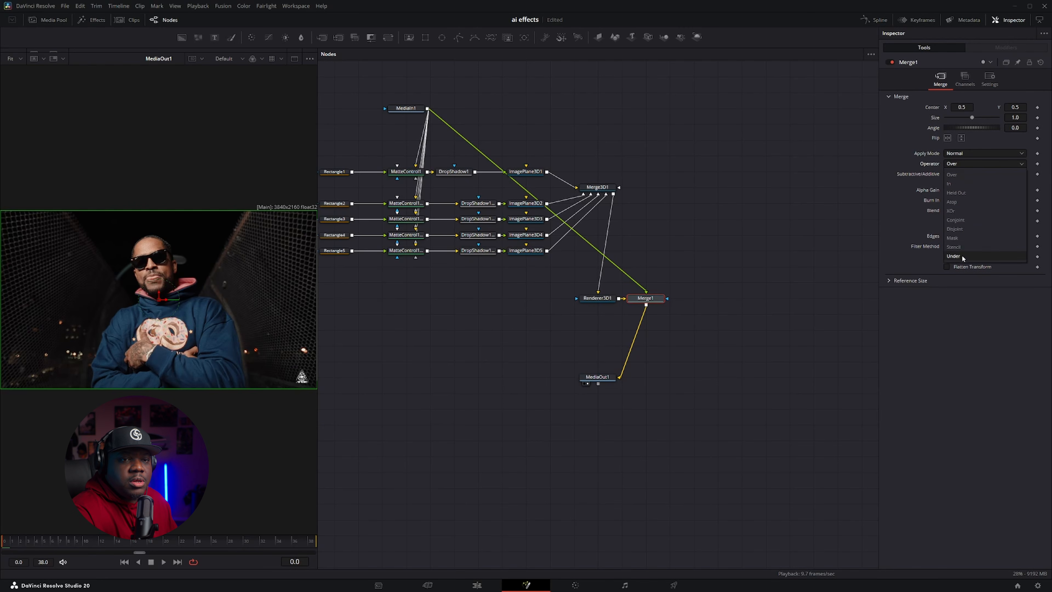
left_click(960, 208)
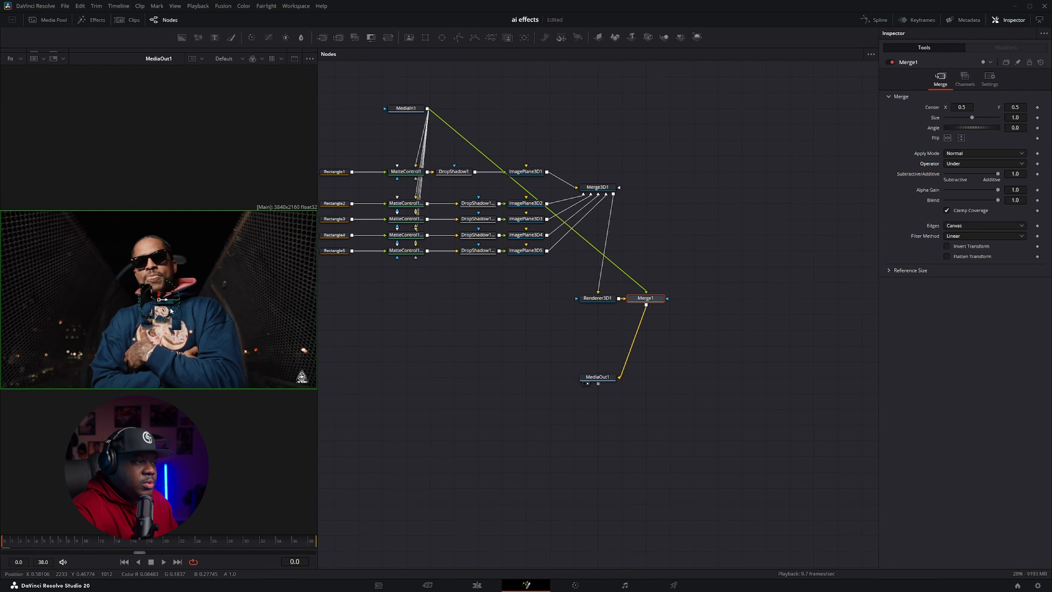
scroll(180, 316, "up", 2)
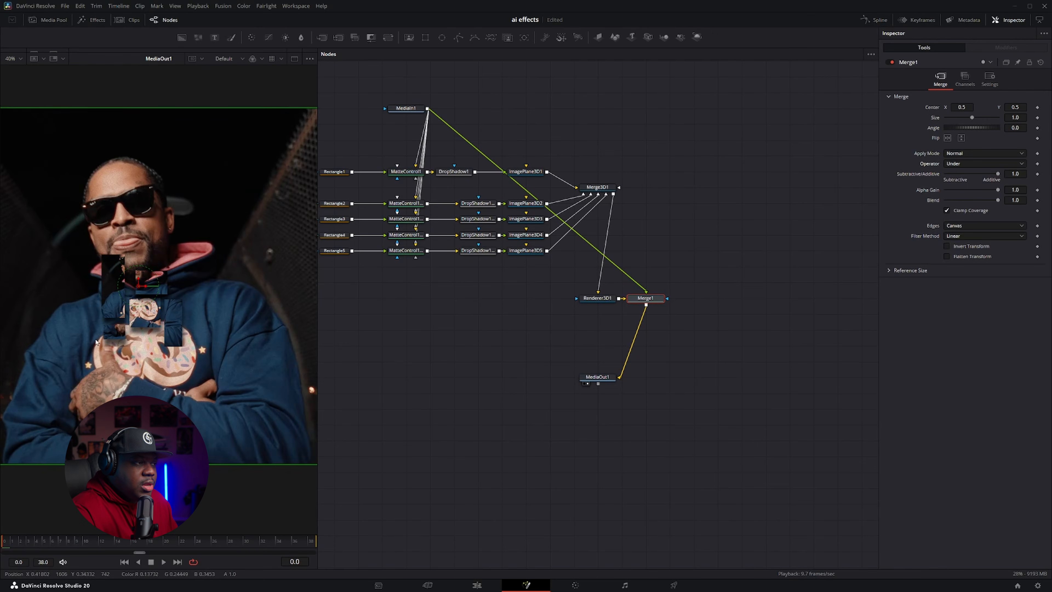
Step: Add a pipe router to the MediaIn1-to-Merge1 connection and place it level with MediaIn1, directly above Merge1
left_click_drag(672, 189, 603, 189)
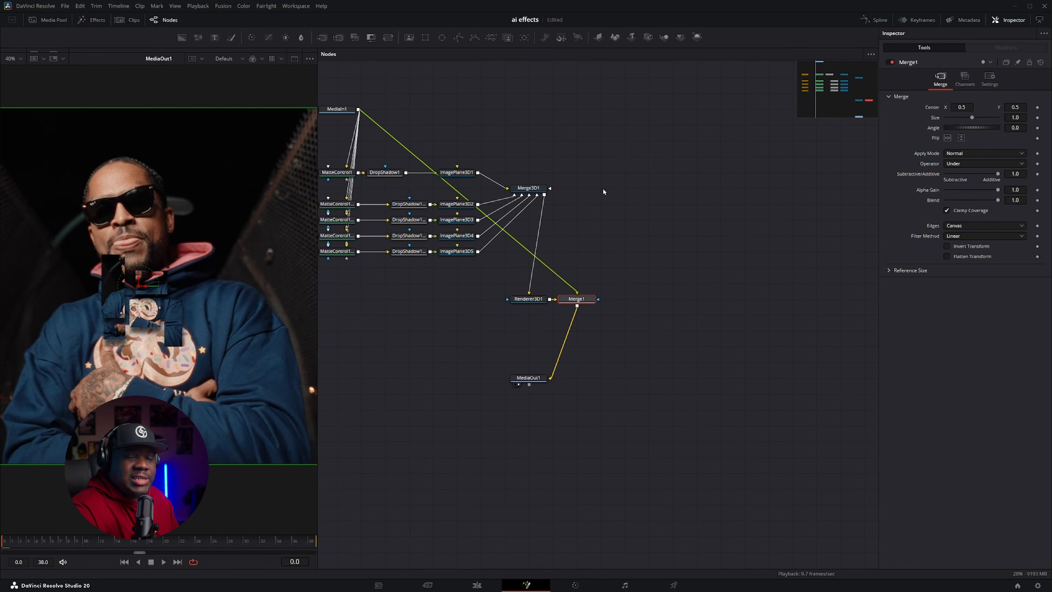
left_click(510, 239, "alt")
left_click_drag(510, 240, 585, 110)
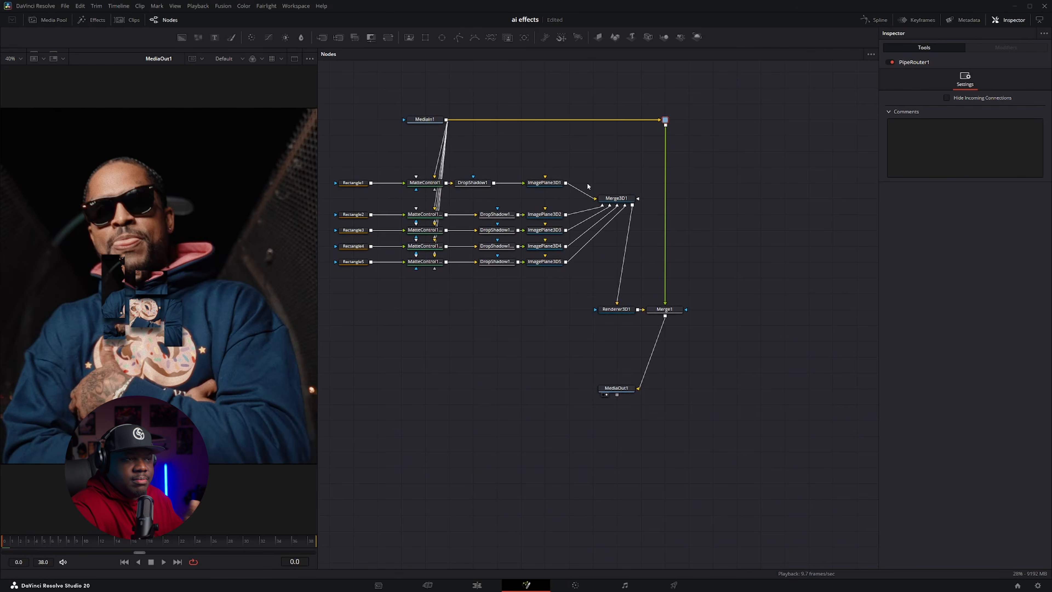
Step: Straighten MediaOut1 below Merge1, set Merge3D1's Z translation to 1.33, and play back the result
left_click(633, 198)
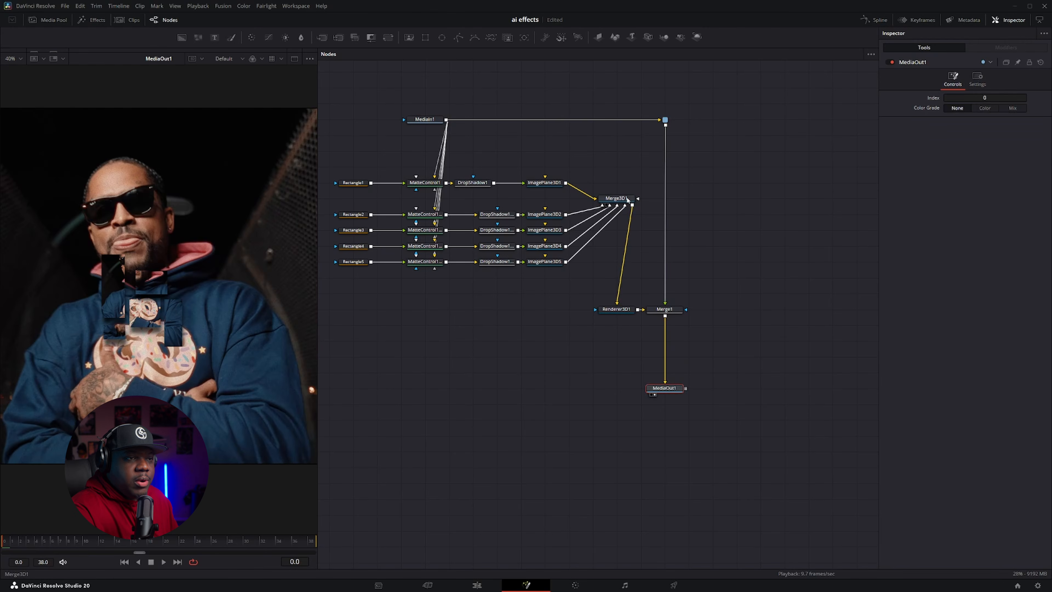
left_click(967, 80)
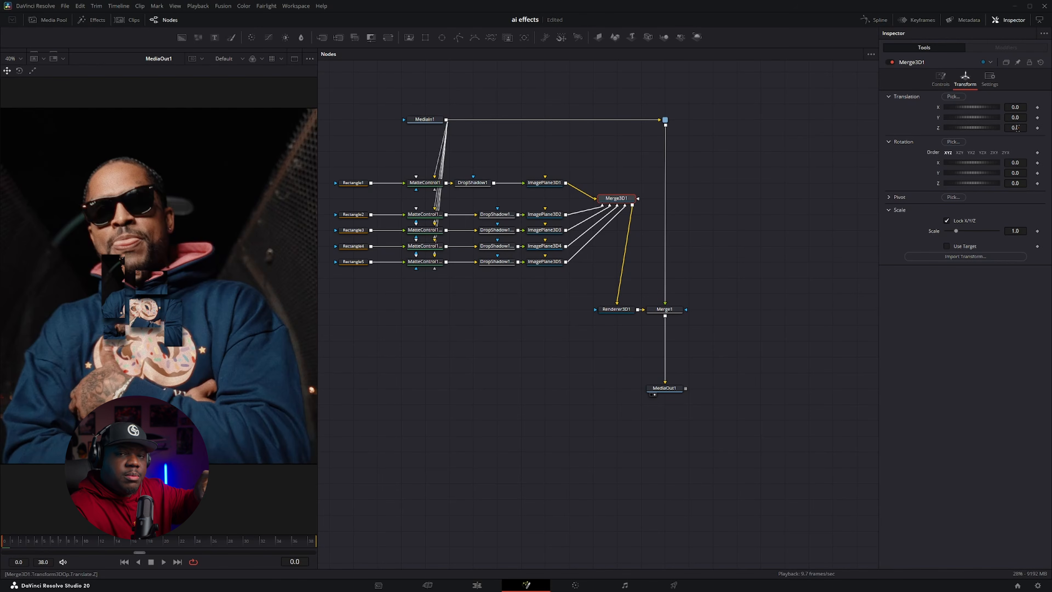
left_click_drag(1018, 128, 1051, 128)
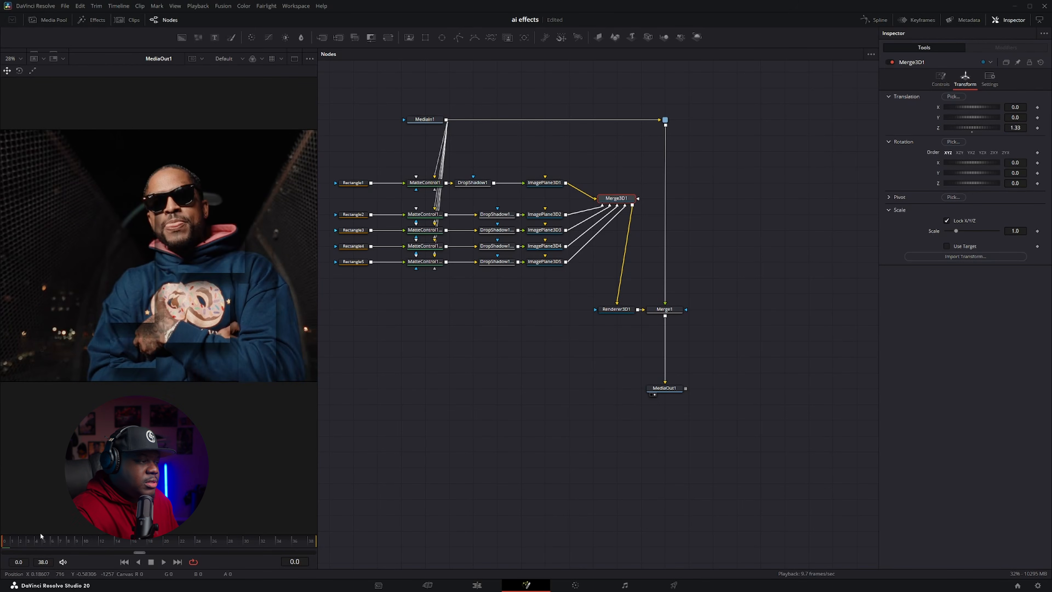
key("space")
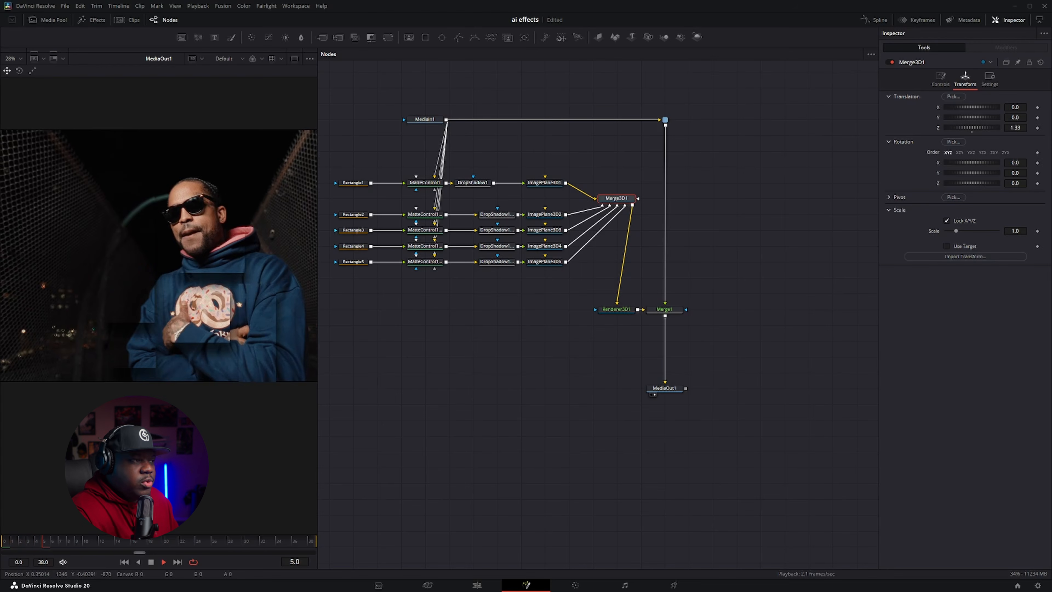
key("space")
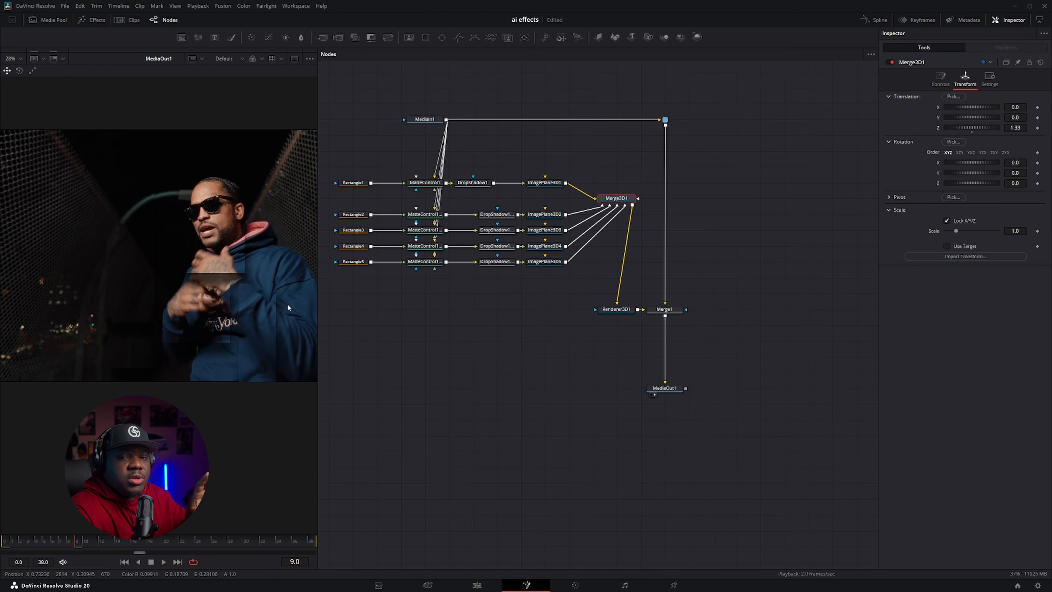
Step: Set ImagePlane3D1's Z translation to 1.51
left_click(551, 182)
left_click(978, 82)
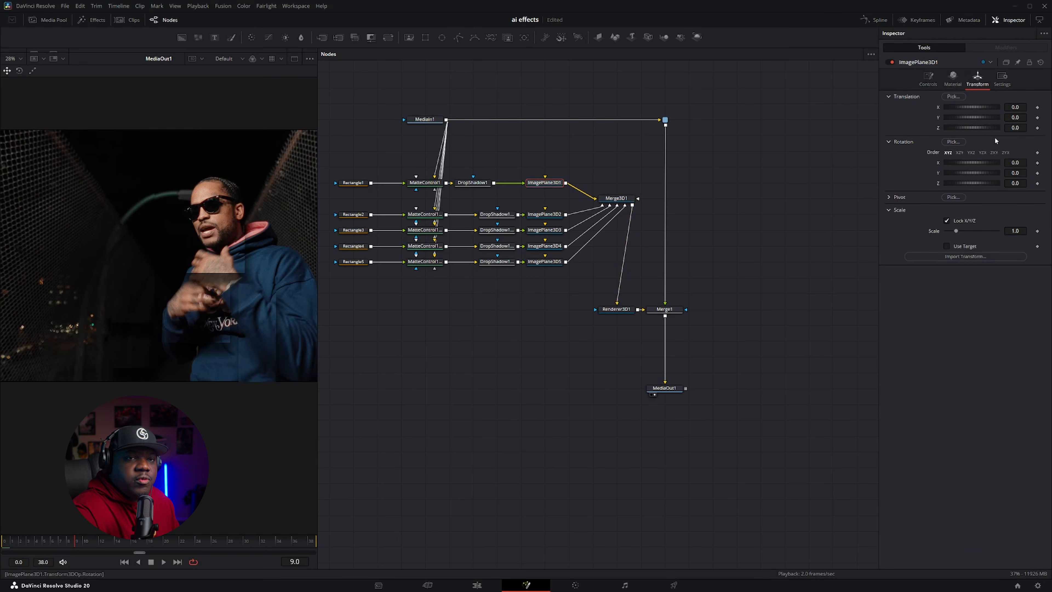
left_click_drag(1016, 128, 1048, 128)
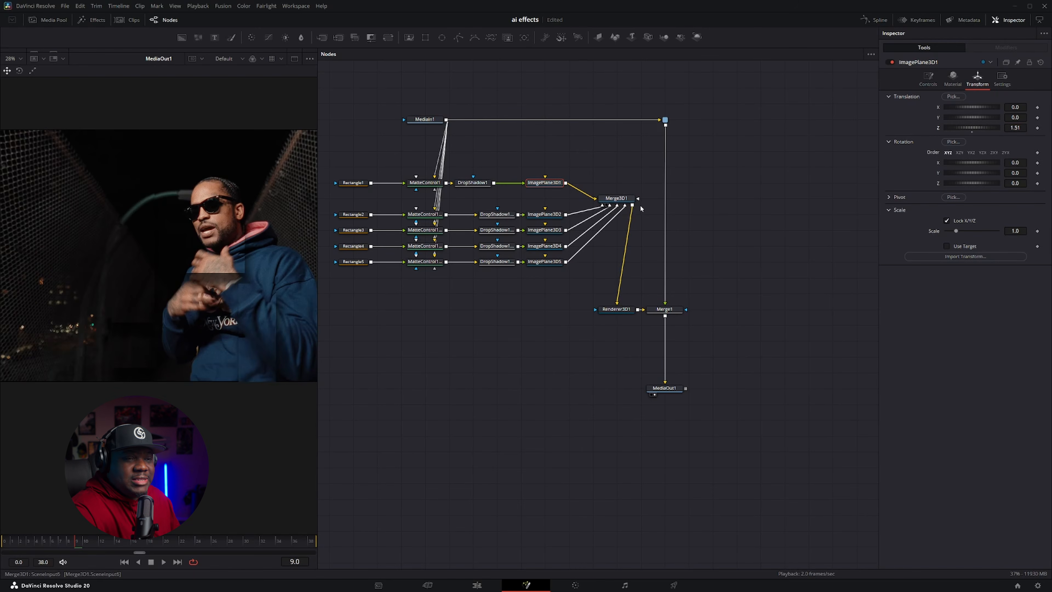
Step: Show Merge3D1 in the viewer and set ImagePlane3D2's Z translation to 1.85
left_click(626, 202)
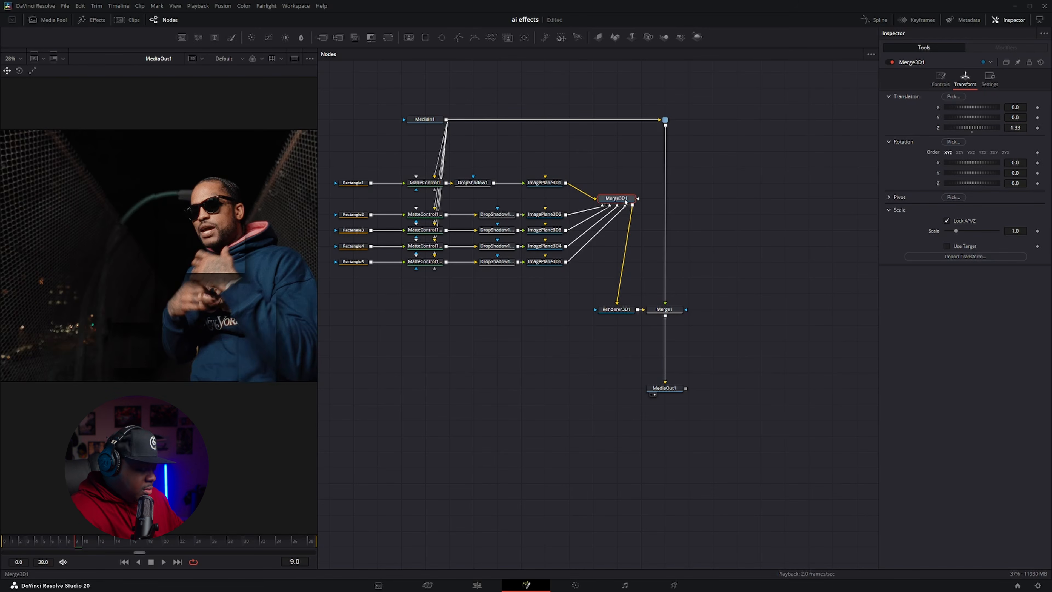
key("1")
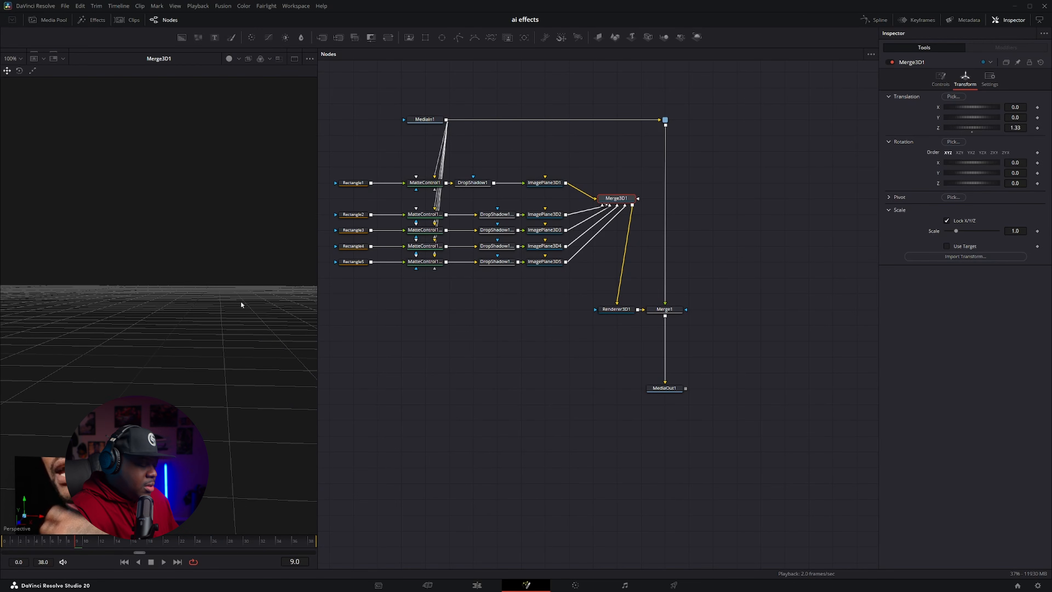
scroll(241, 305, "down", 5)
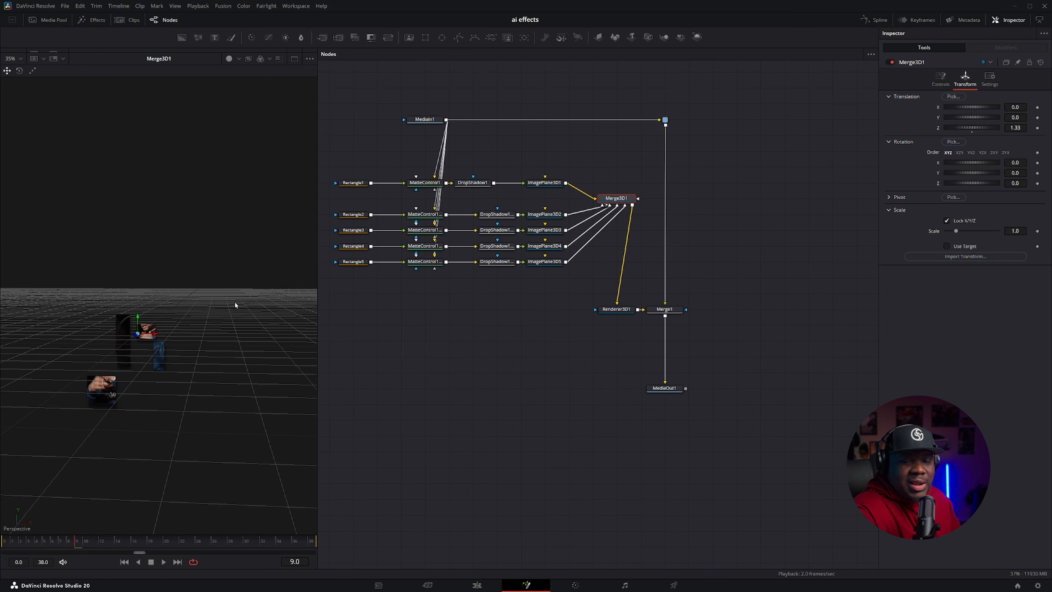
left_click_drag(215, 304, 204, 316)
scroll(203, 318, "down", 3)
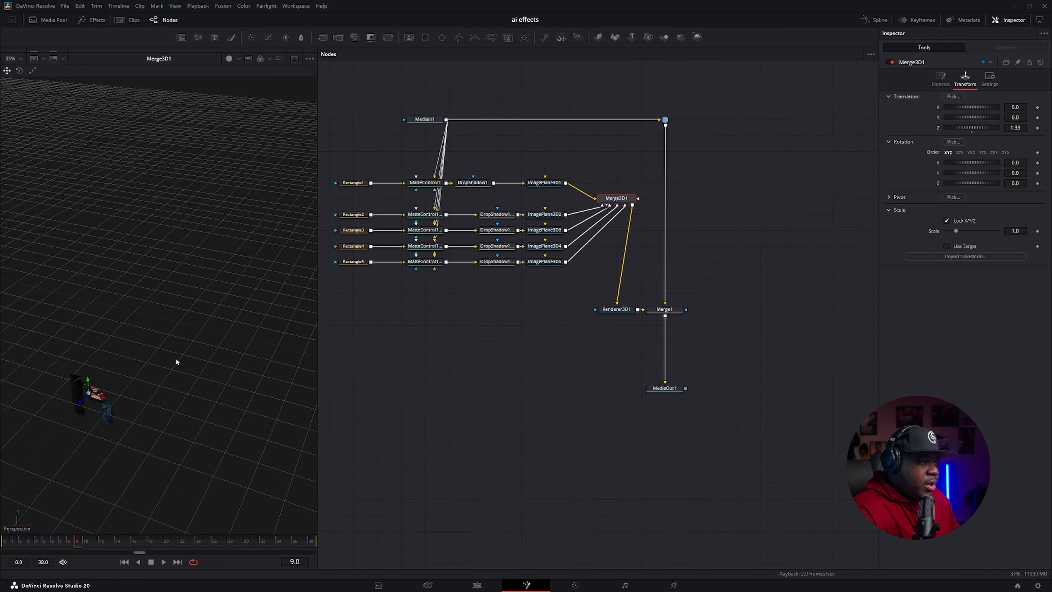
left_click(129, 359)
left_click(978, 78)
left_click_drag(971, 128, 1000, 128)
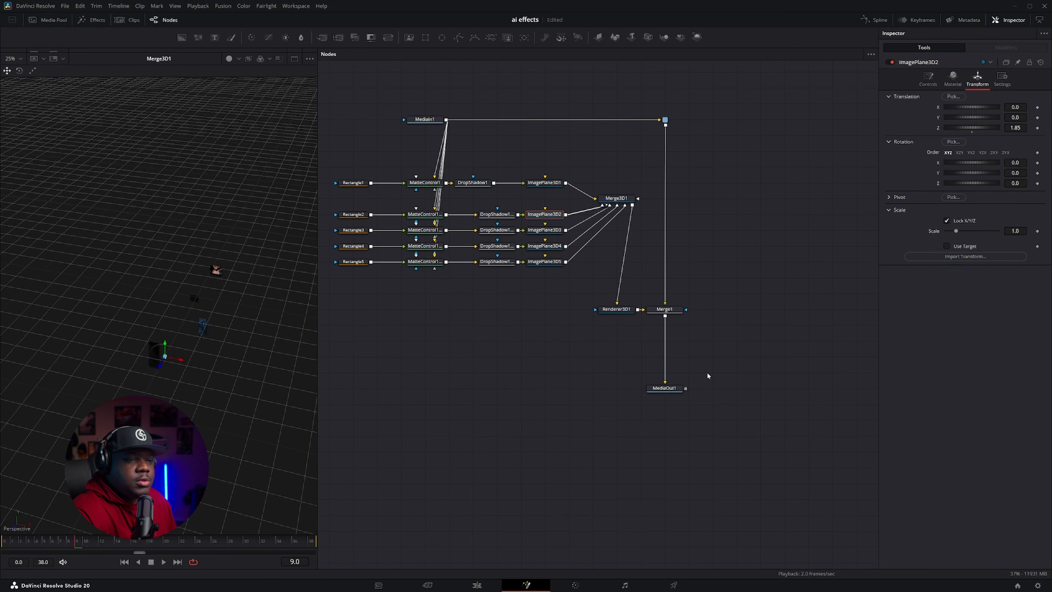
Step: Add a Camera3D feeding into Merge3D1 and show MediaOut1 in the viewer
left_click(626, 202)
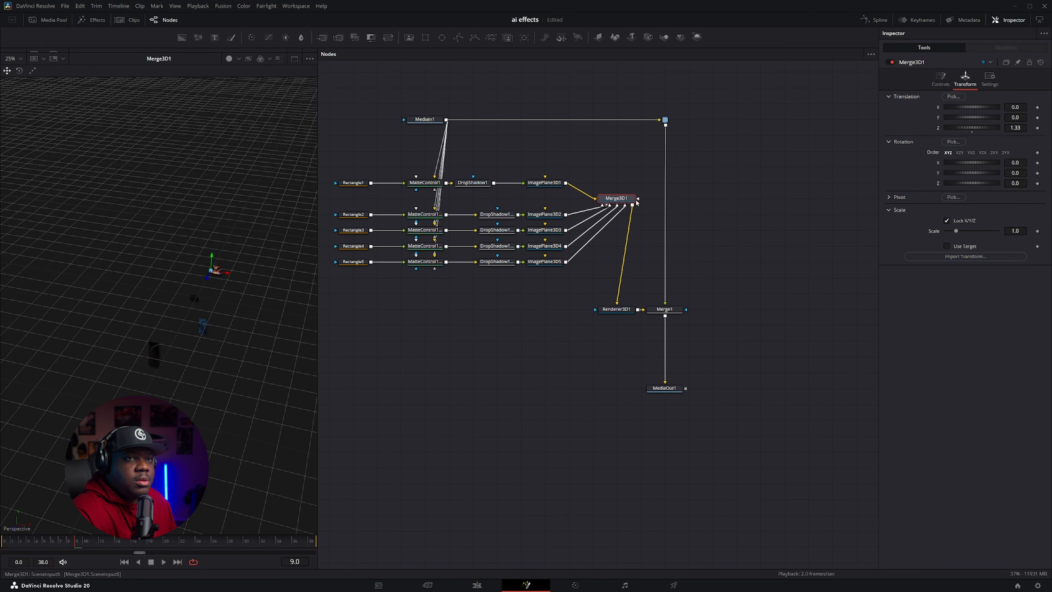
left_click(648, 37)
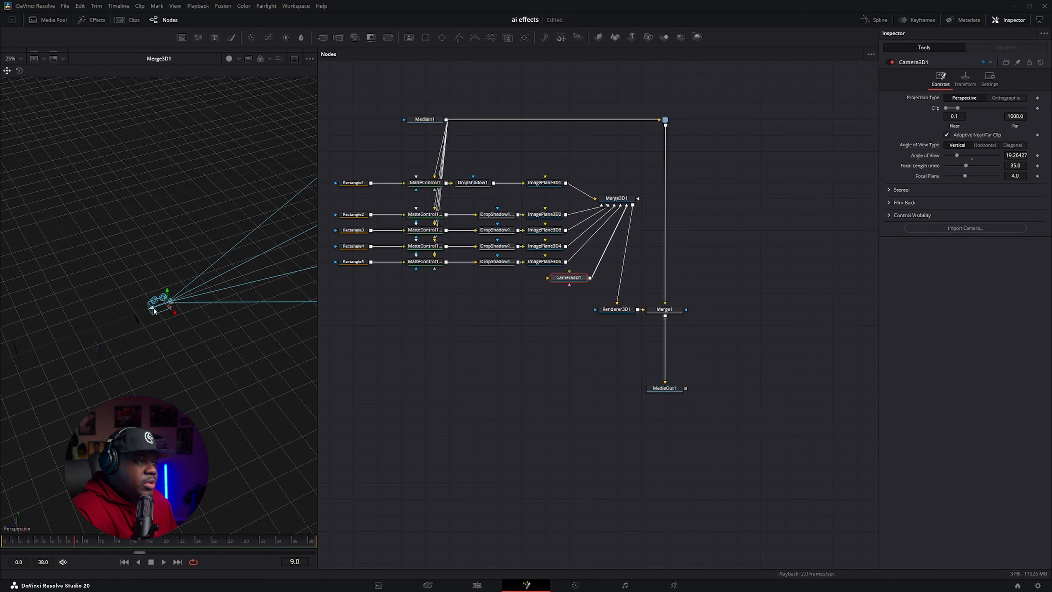
left_click(661, 390)
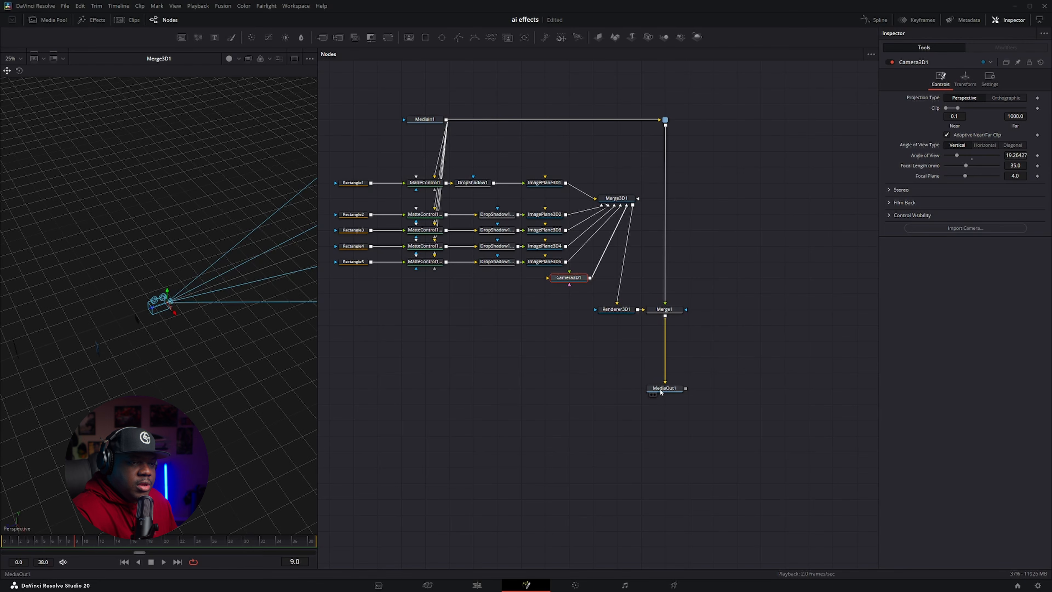
key("1")
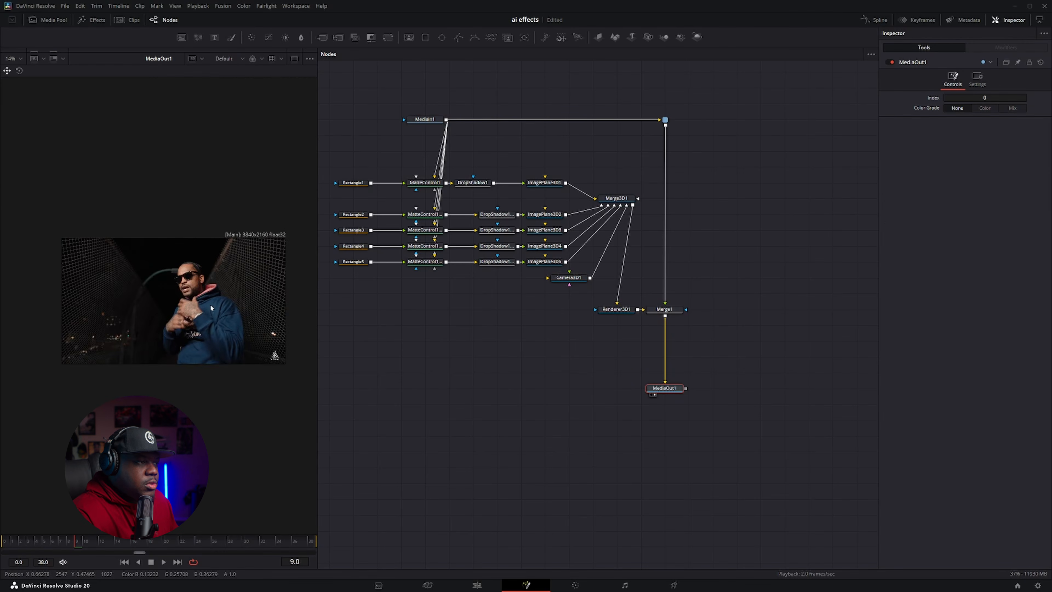
Step: Enable the target option on Camera3D1 and set its Z translation to 3.52
left_click(569, 277)
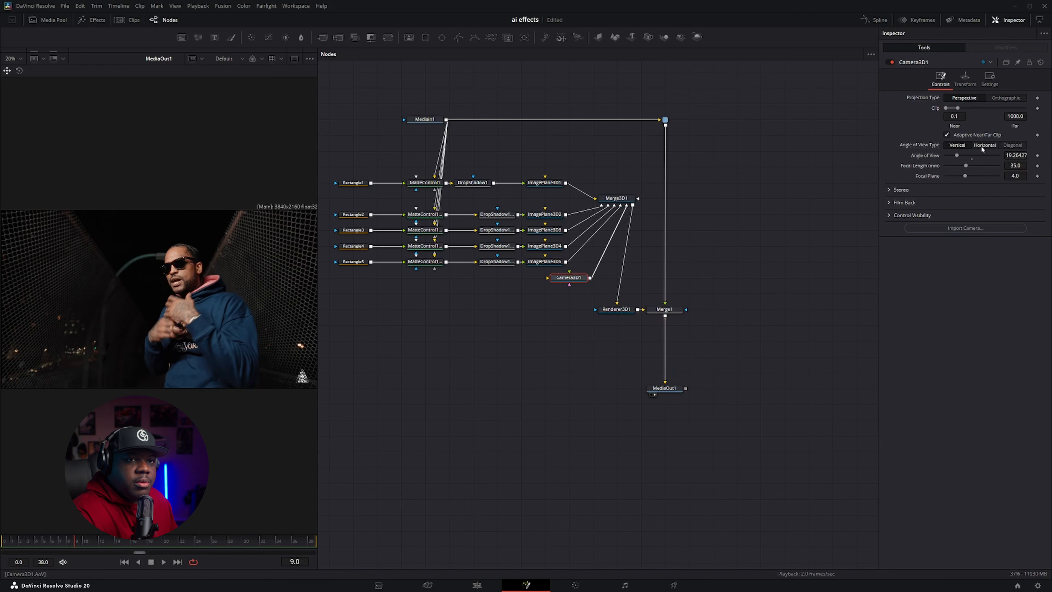
left_click(969, 78)
left_click(946, 209)
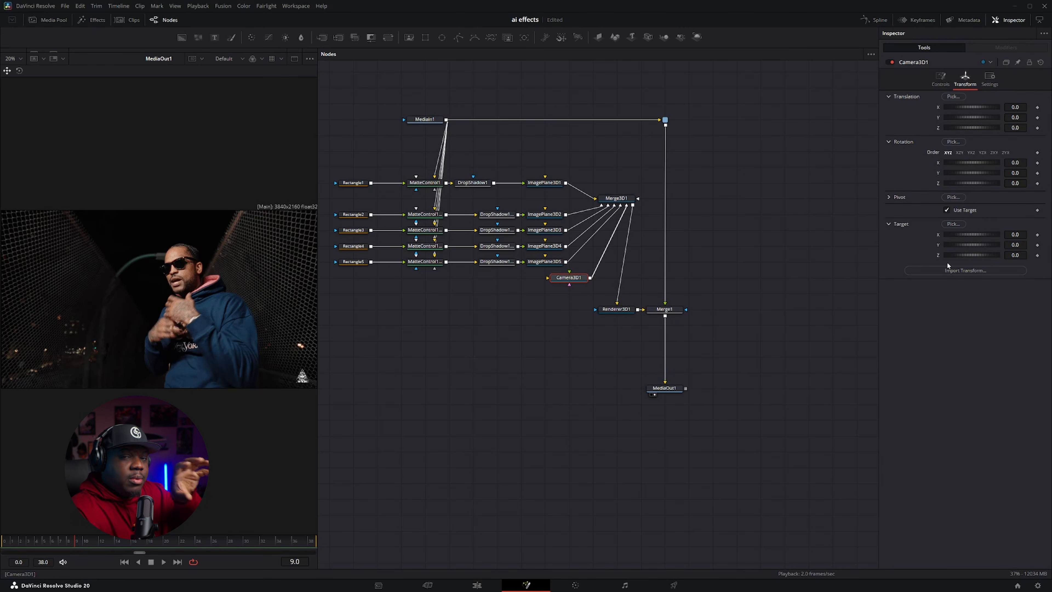
left_click_drag(1021, 129, 1005, 130)
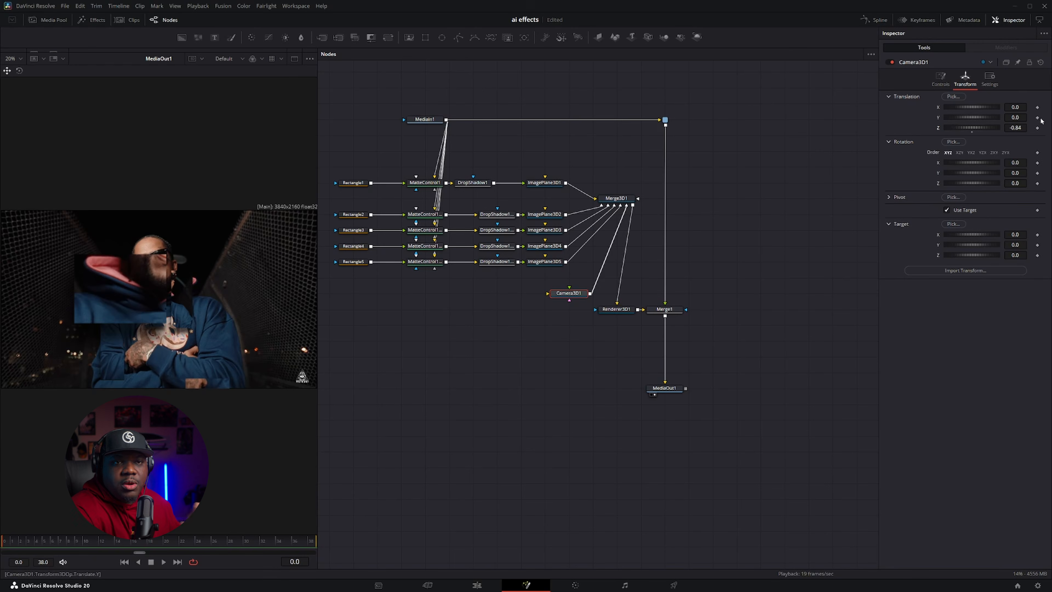
left_click_drag(1023, 127, 1012, 124)
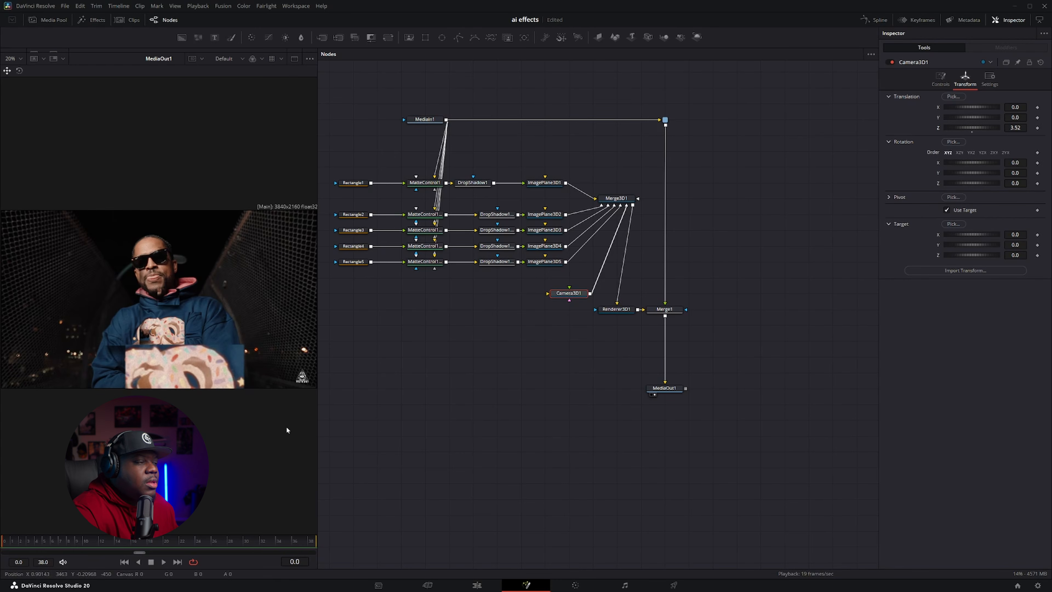
Step: Soften the rectangle masks' edges, giving each a Soft Edge of about 0.001
left_click(351, 184)
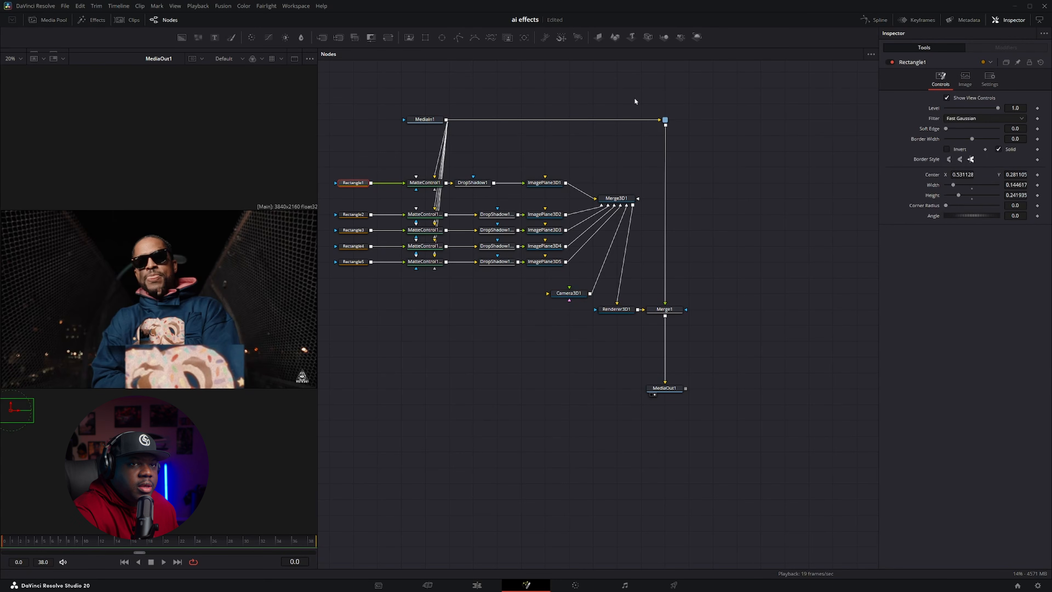
left_click(1016, 129)
type("0.0015")
left_click_drag(1016, 128, 1020, 129)
left_click(353, 261)
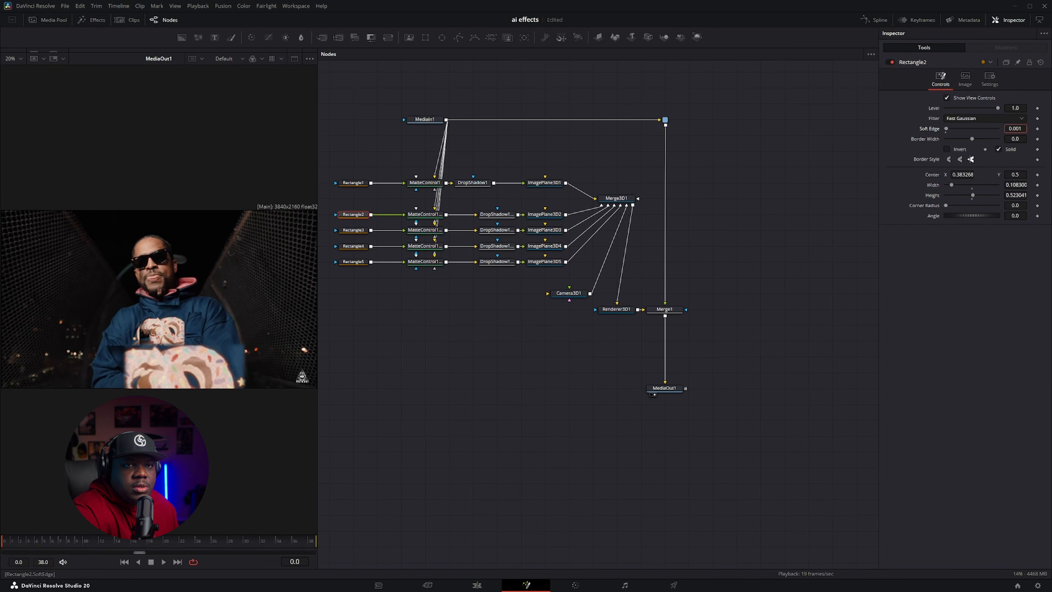
Step: Keyframe Camera3D1's Z translation from 3.52 on the first frame to 1.13 at frame 38
left_click(574, 296)
left_click(1038, 128)
left_click(122, 541)
left_click_drag(123, 542, 310, 543)
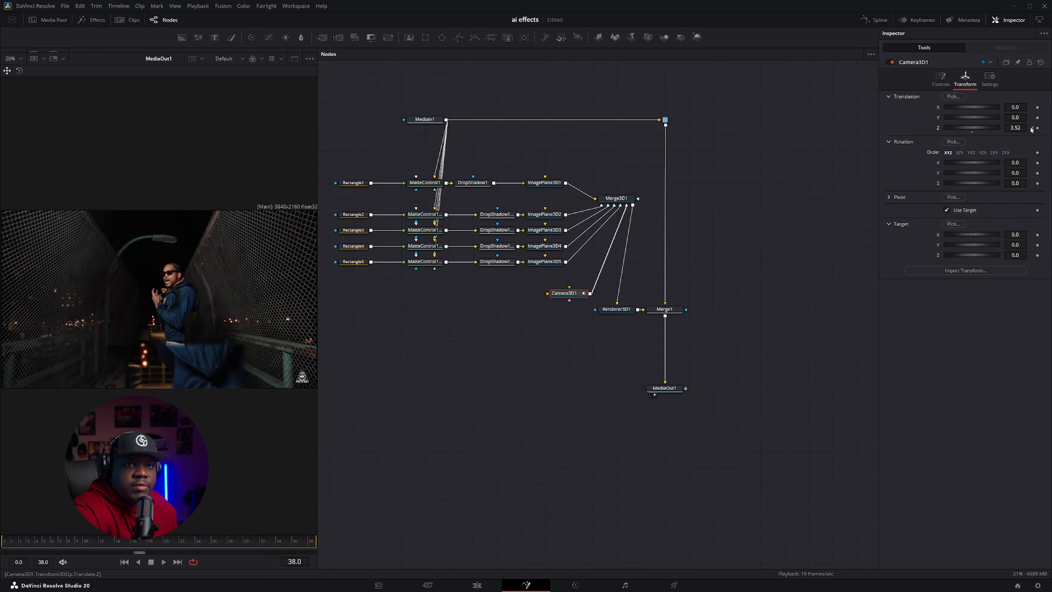
left_click_drag(1020, 128, 969, 128)
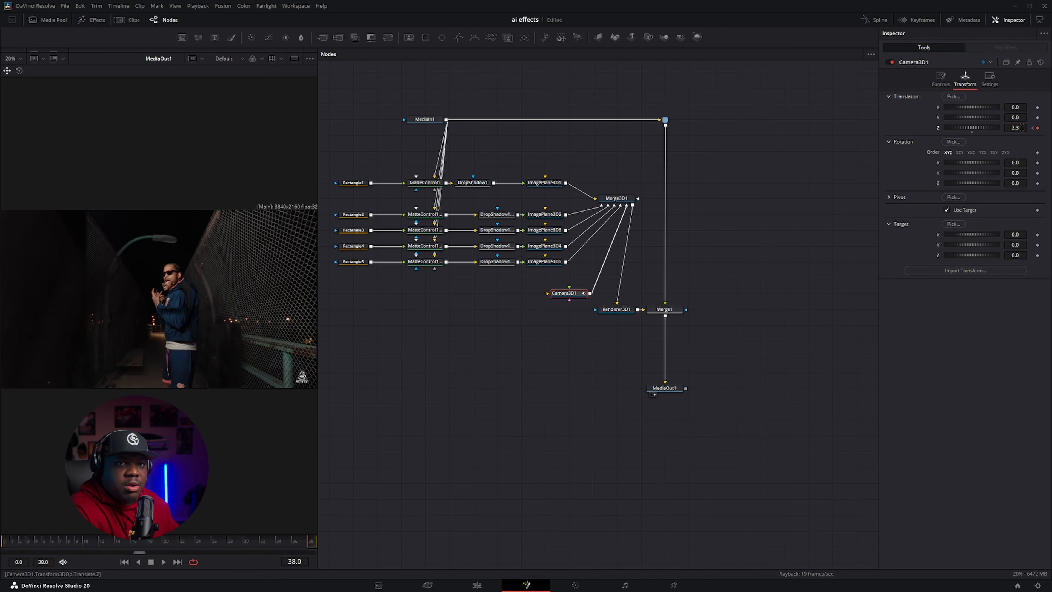
left_click(1033, 127)
Step: Reshape Camera3D1's Z Offset spline so it drops steeply at the start and eases out, and play back the move
left_click(875, 19)
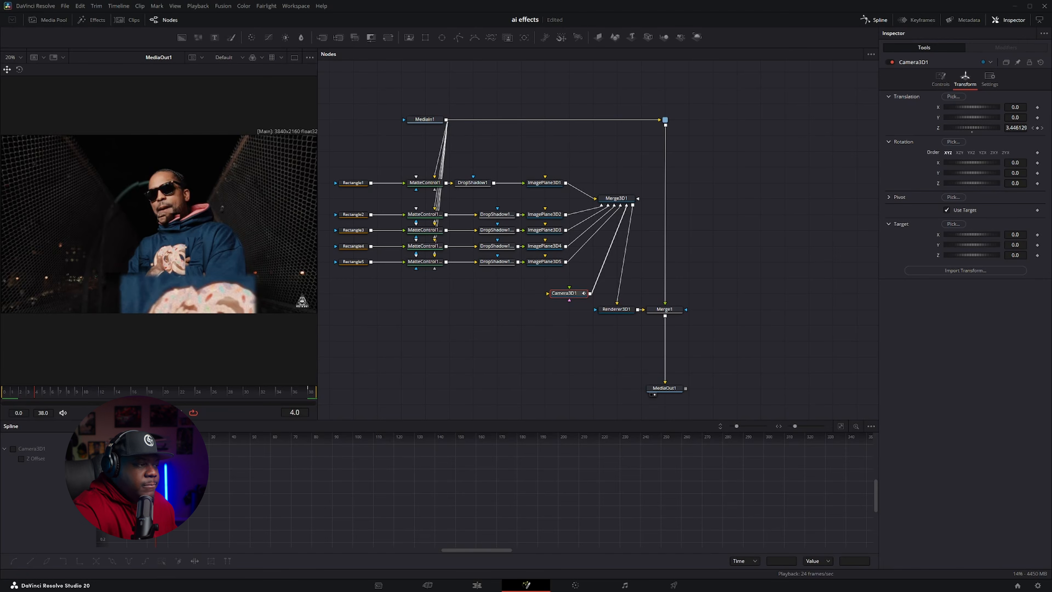
left_click(13, 449)
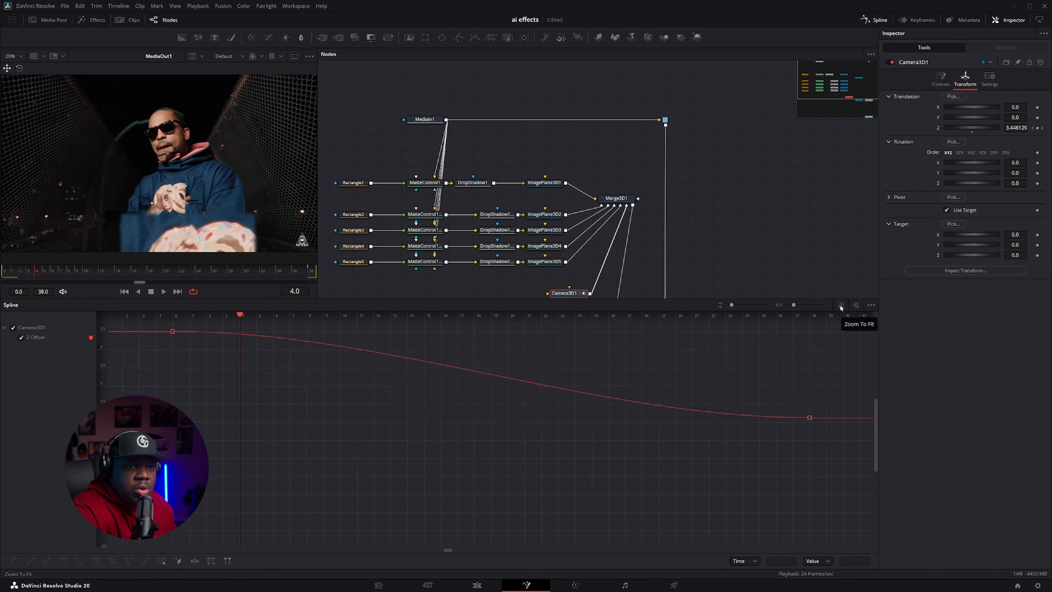
left_click(840, 305)
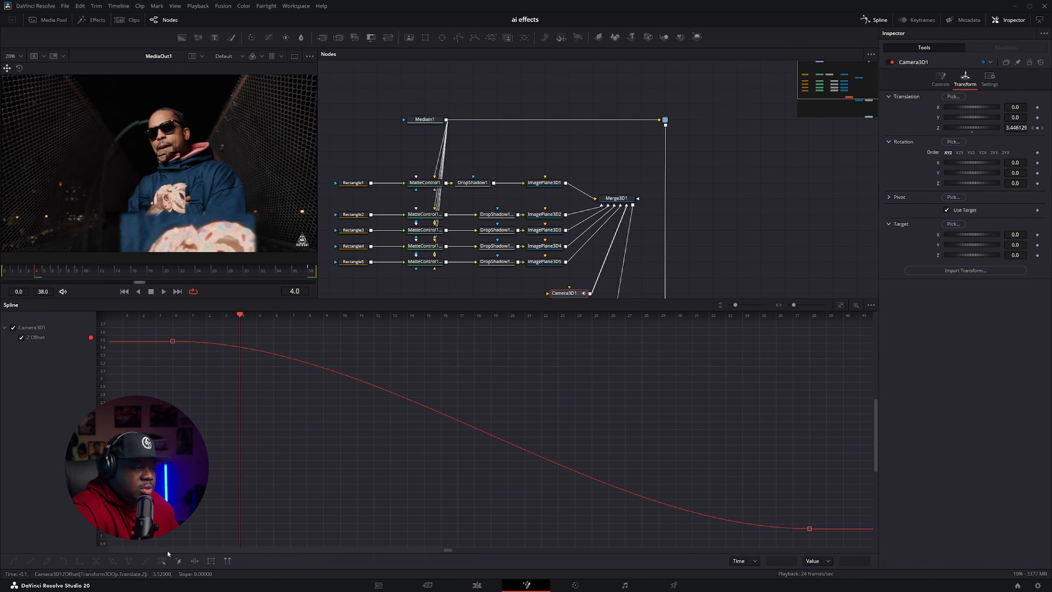
left_click(160, 563)
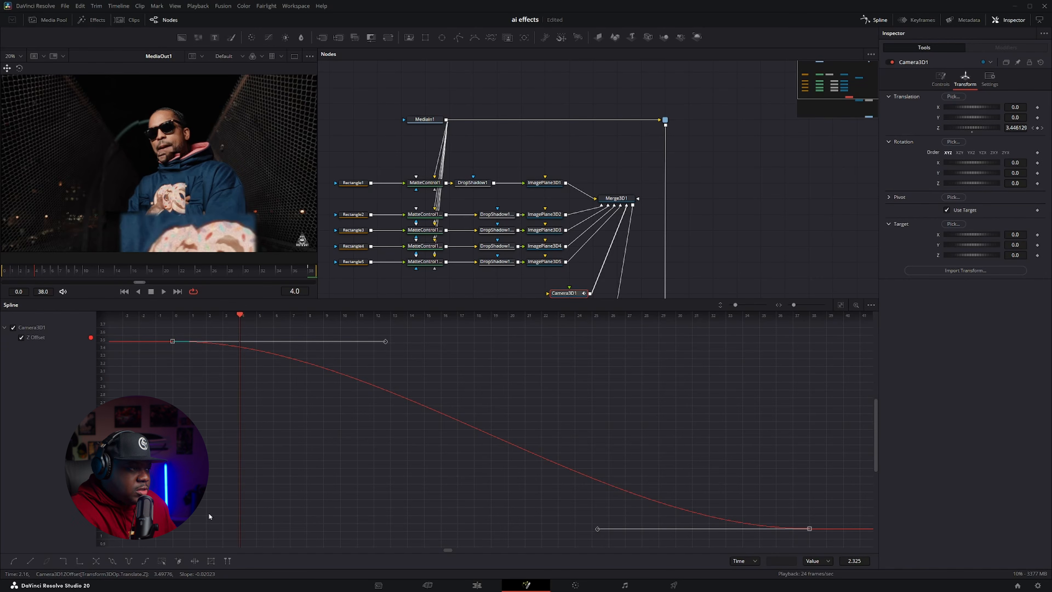
left_click_drag(385, 341, 194, 533)
key("space")
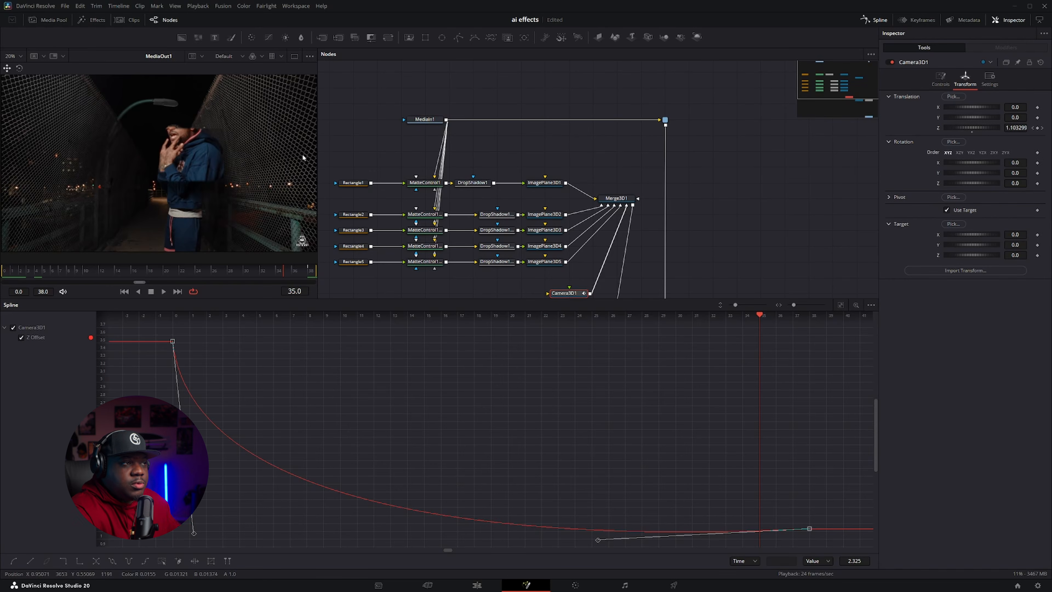
Step: Set the timeline playback resolution to Half and play back the camera animation
left_click(203, 8)
mouse_move(290, 35)
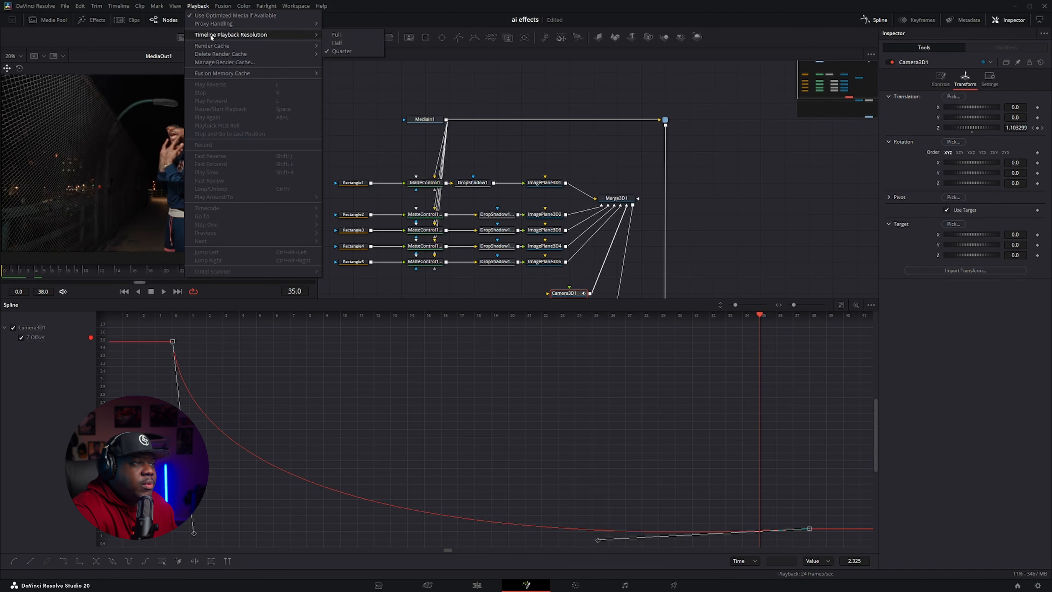
left_click(349, 45)
key("space")
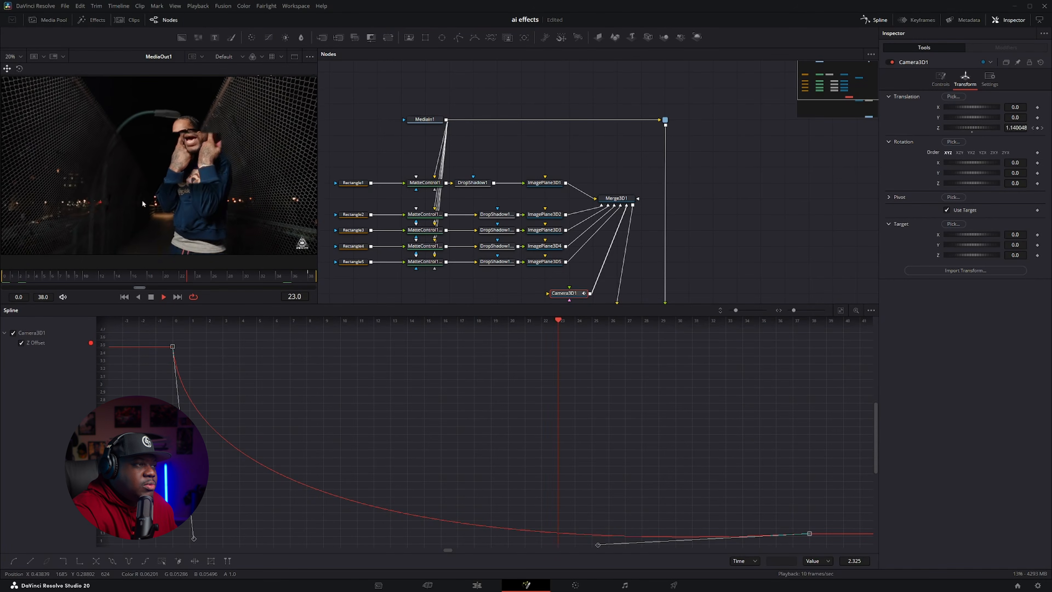
key("space")
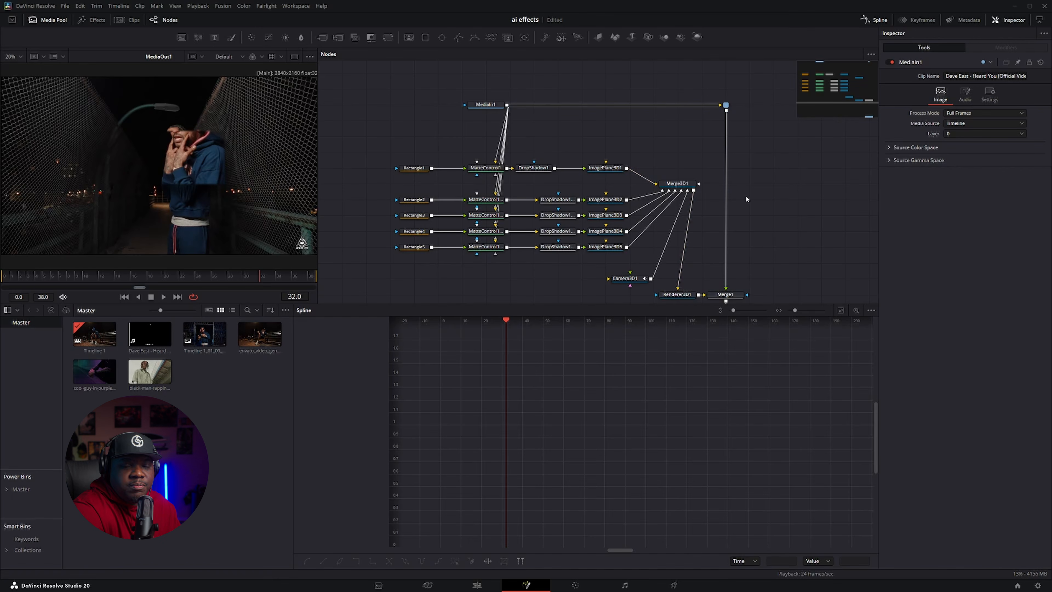
Step: Replace the MediaIn1 source with the cool-guy-in-purple-light clip from the Media Pool and play back the result
left_click_drag(95, 371, 486, 108)
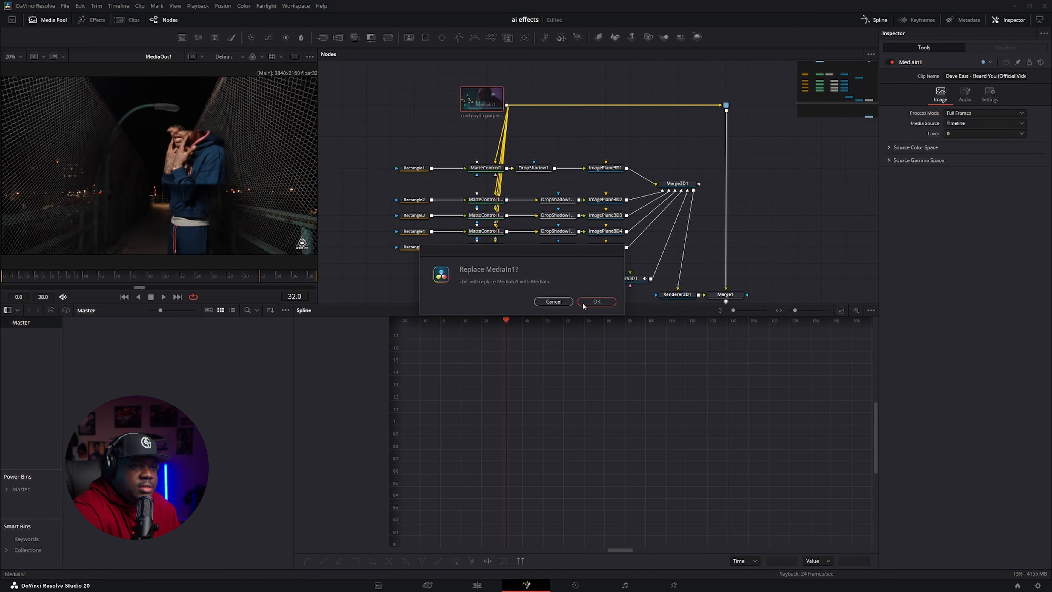
left_click(609, 304)
key("space")
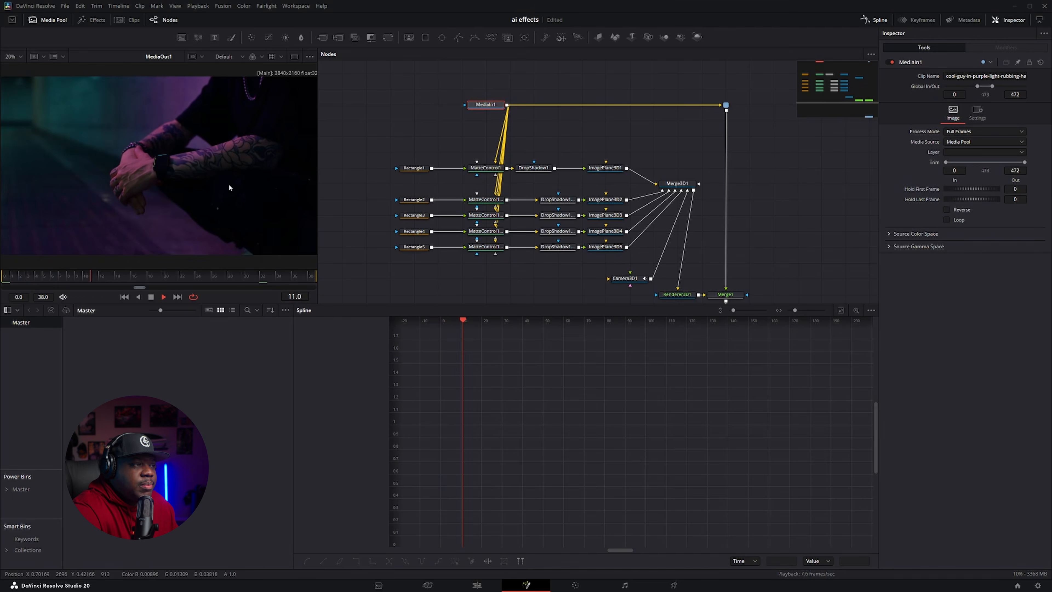
key("space")
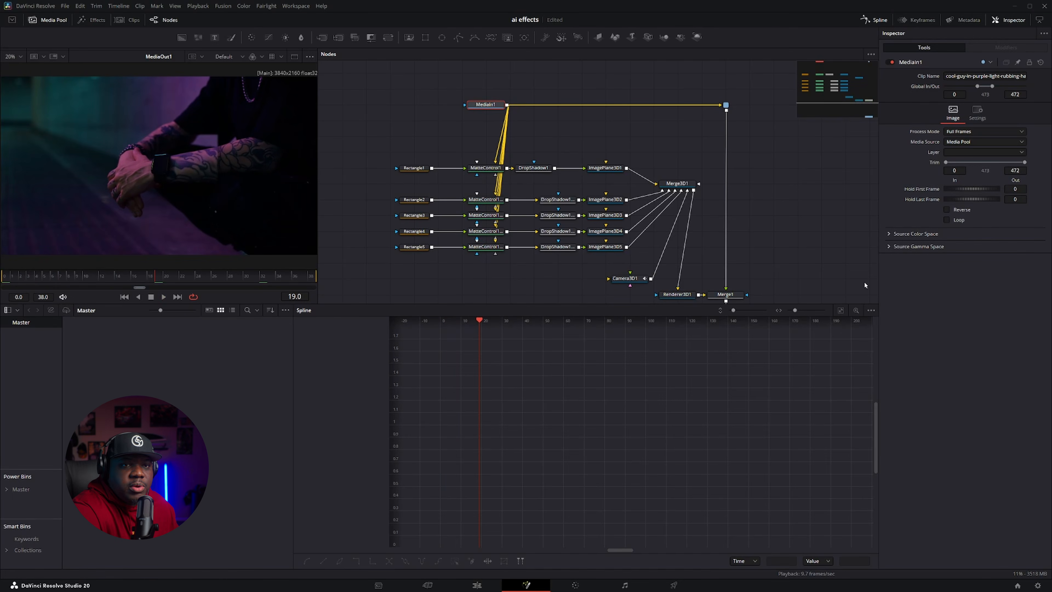
Step: On the Edit page, move the effect clip up to Video 3, extend its end, and reopen it in Fusion
left_click(475, 586)
left_click_drag(342, 445, 798, 387)
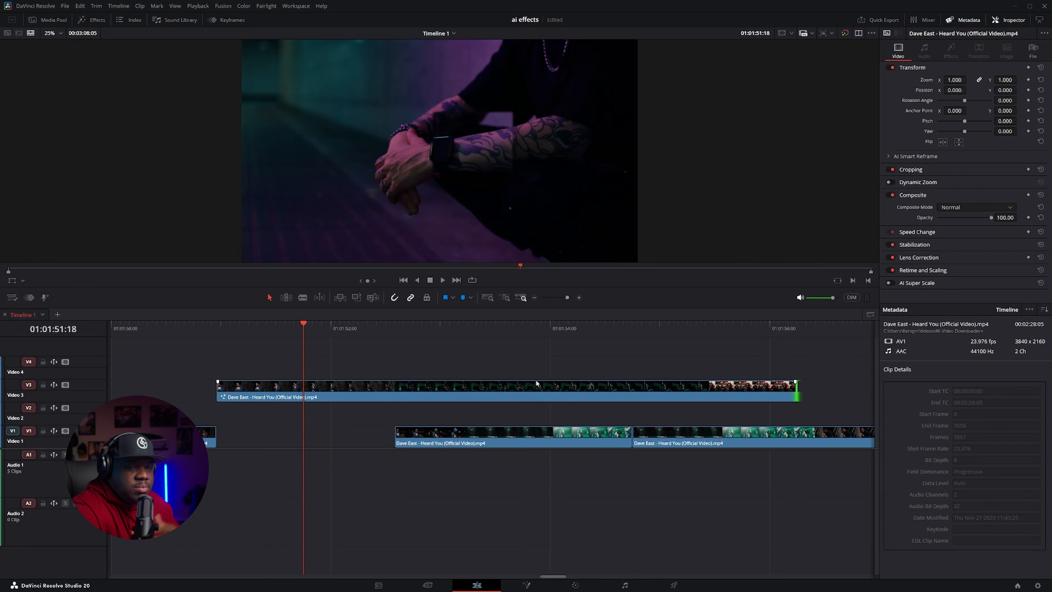
left_click(536, 393)
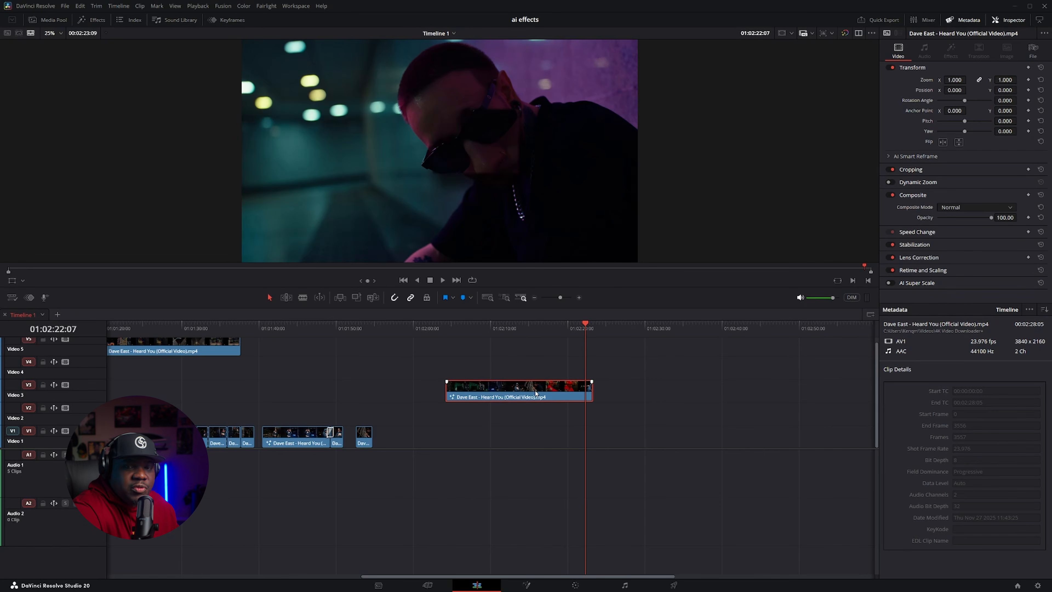
key("shift+5")
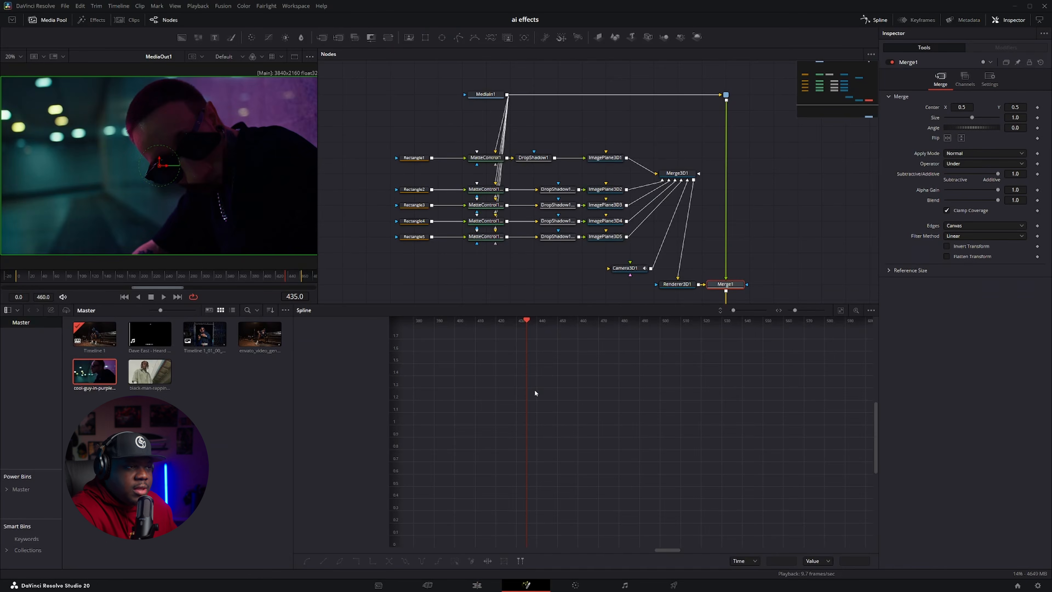
Step: Replace the Spline editor with the Keyframes editor and limit it to the selected Camera3D1
left_click(875, 22)
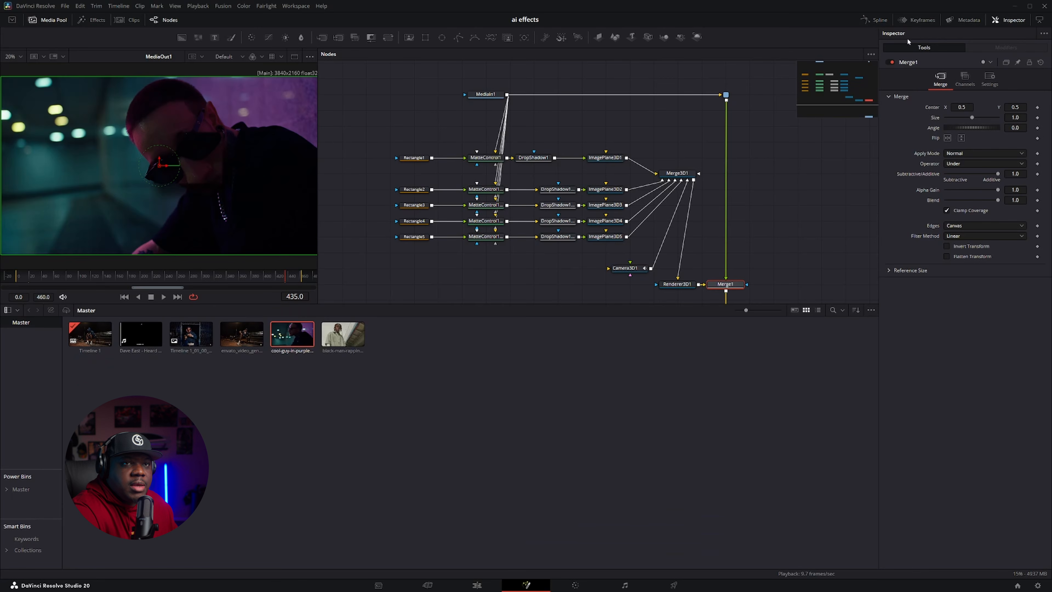
left_click(914, 21)
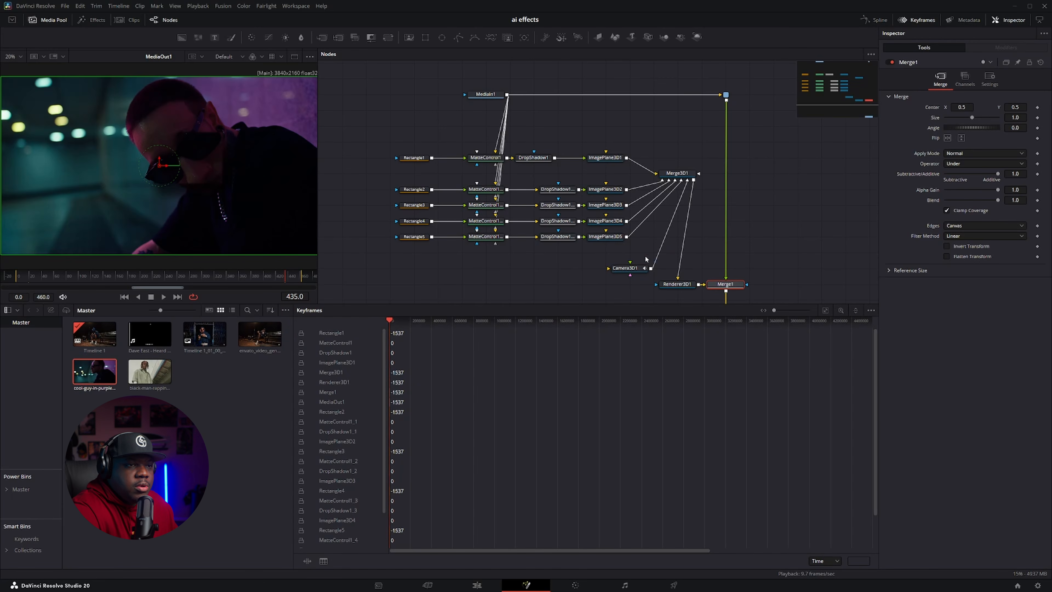
left_click(640, 270)
scroll(533, 343, "down", 1)
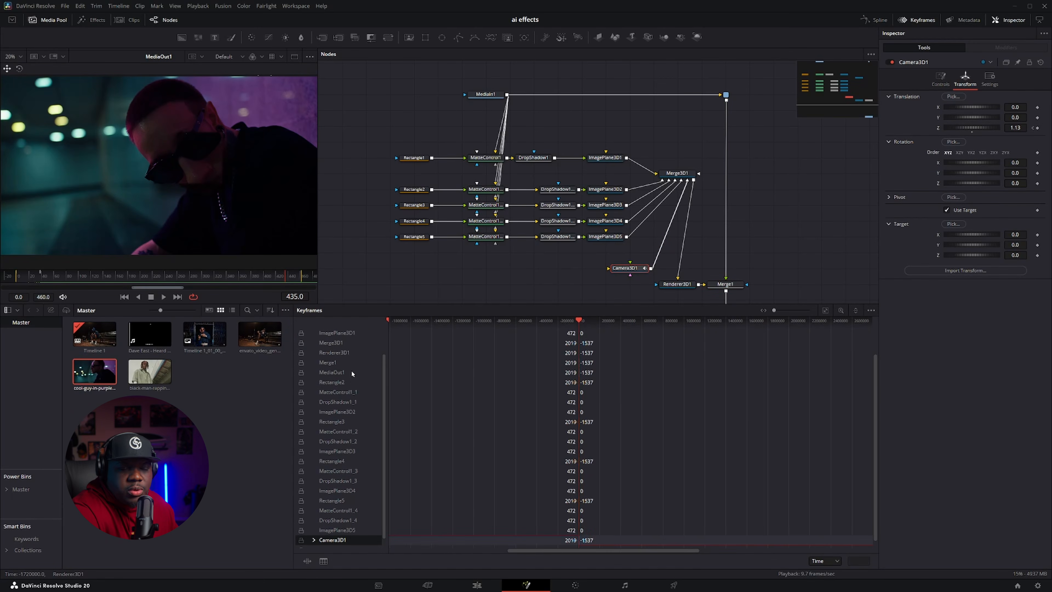
left_click(872, 311)
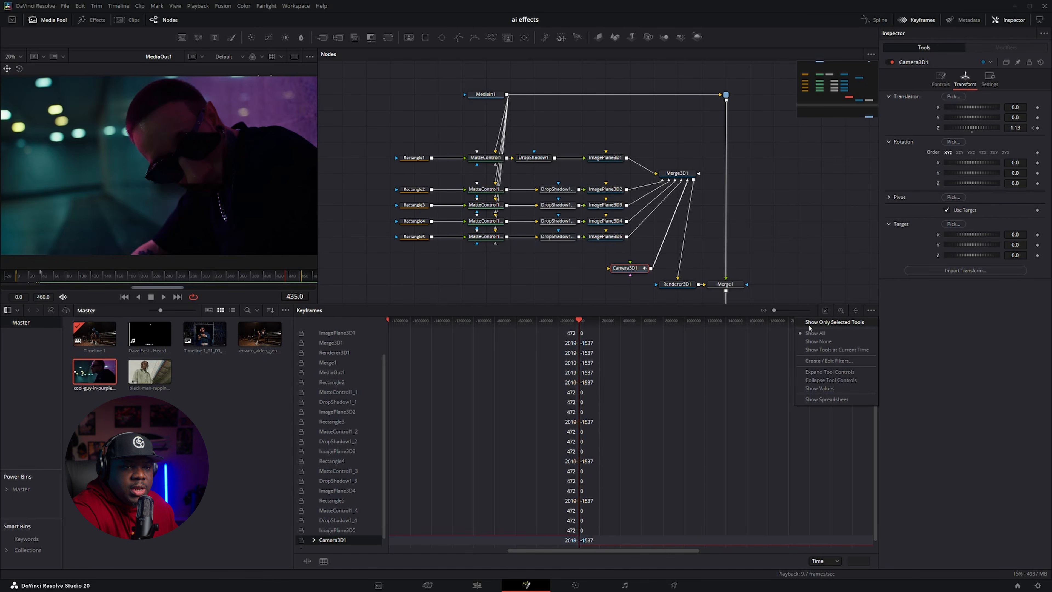
left_click(827, 323)
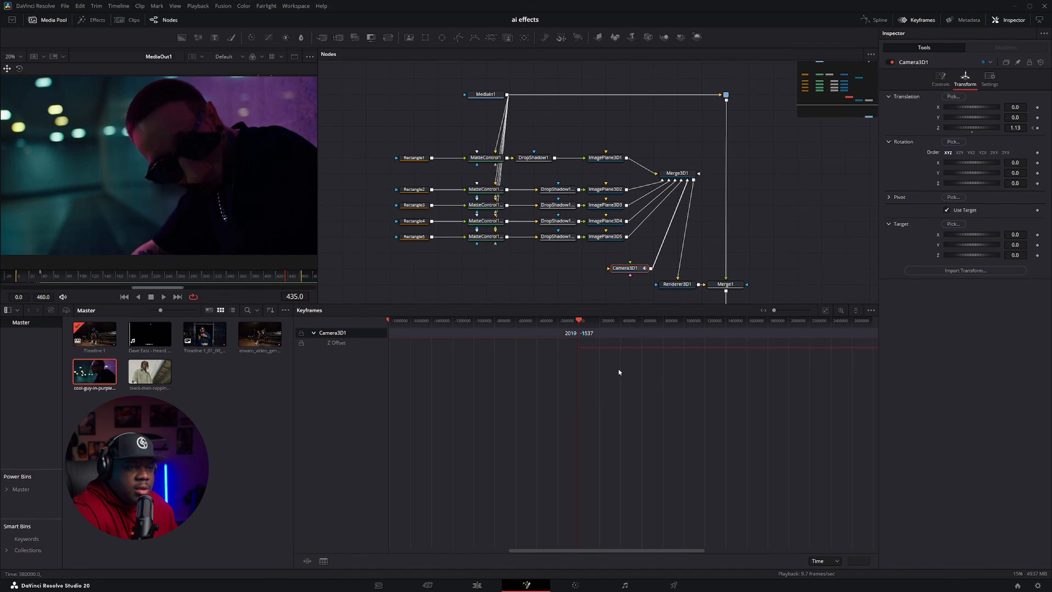
Step: Fit the keyframes in view, move Camera3D1's last Z Offset keyframe to frame 460, and hide the Media Pool
left_click(826, 312)
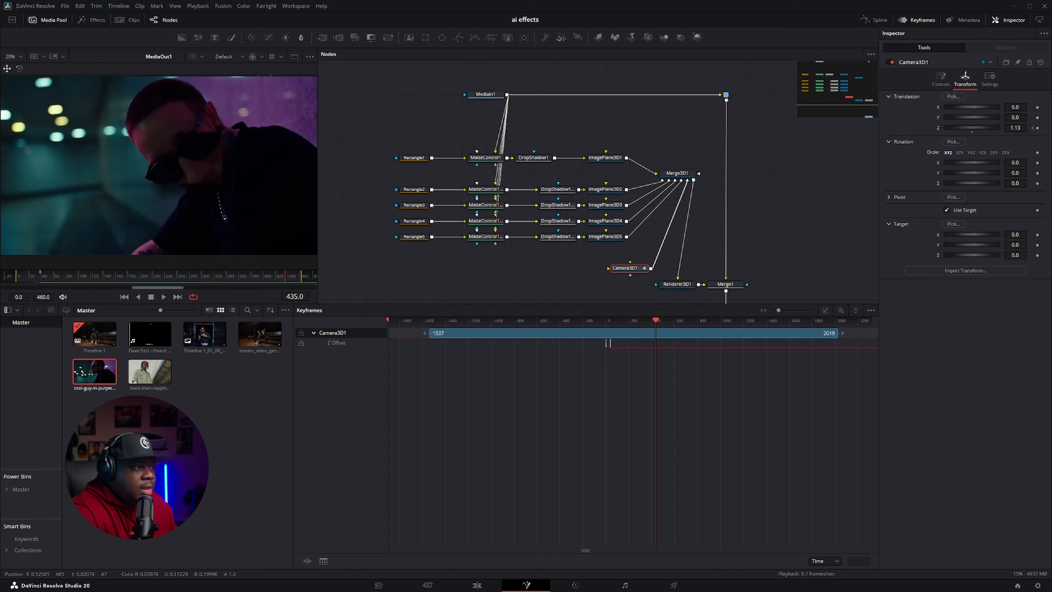
left_click_drag(608, 350, 658, 352)
left_click(45, 24)
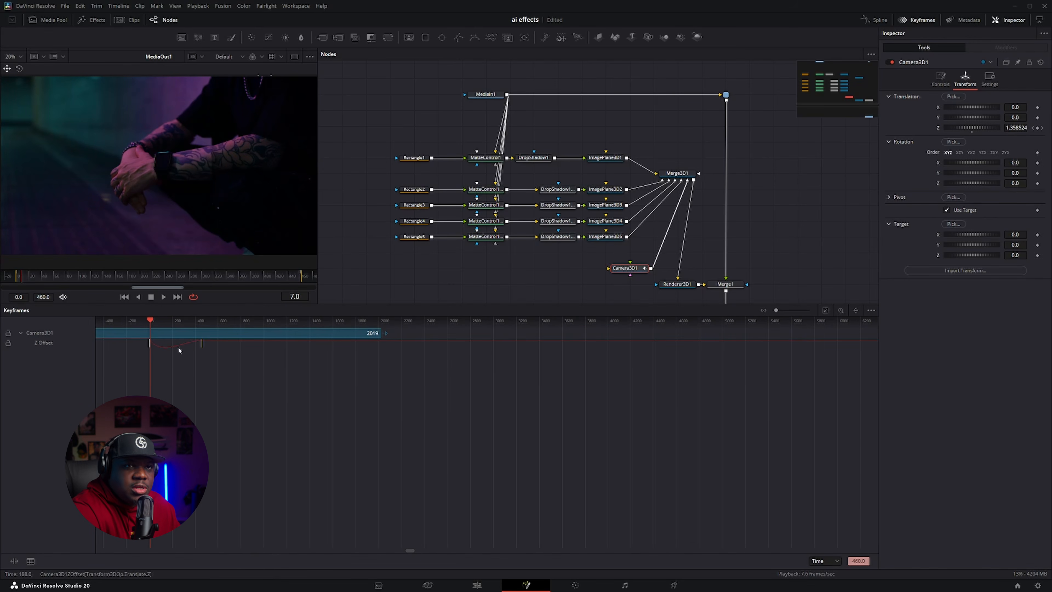
Step: Return to the Spline editor, fit Camera3D1's Z Offset curve, and adjust its starting handle to steepen the initial drop
left_click(914, 21)
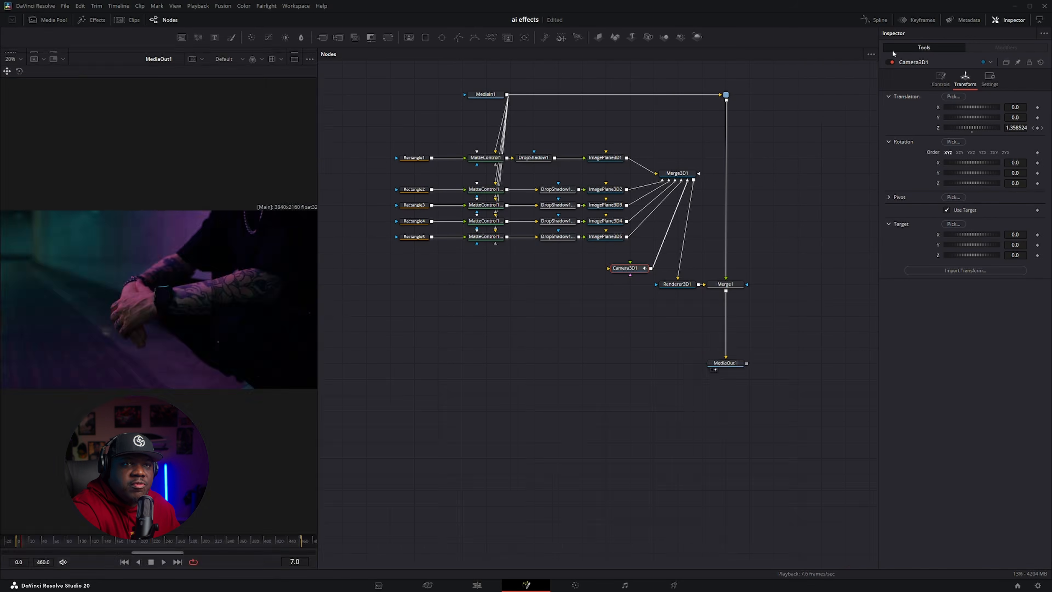
left_click(876, 22)
left_click(836, 311)
left_click_drag(173, 346, 240, 411)
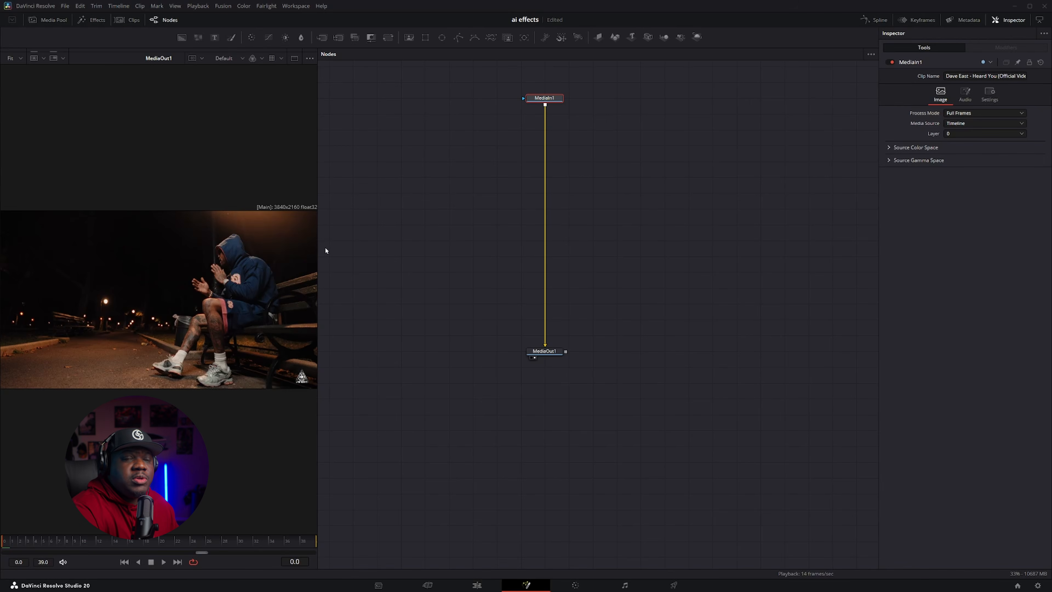
Step: Add the saved effect node setup to the graph, delete its MediaIn1_1, and wire MediaIn1 through both transforms and Merge1 into MediaOut1
left_click_drag(1, 166, 473, 193)
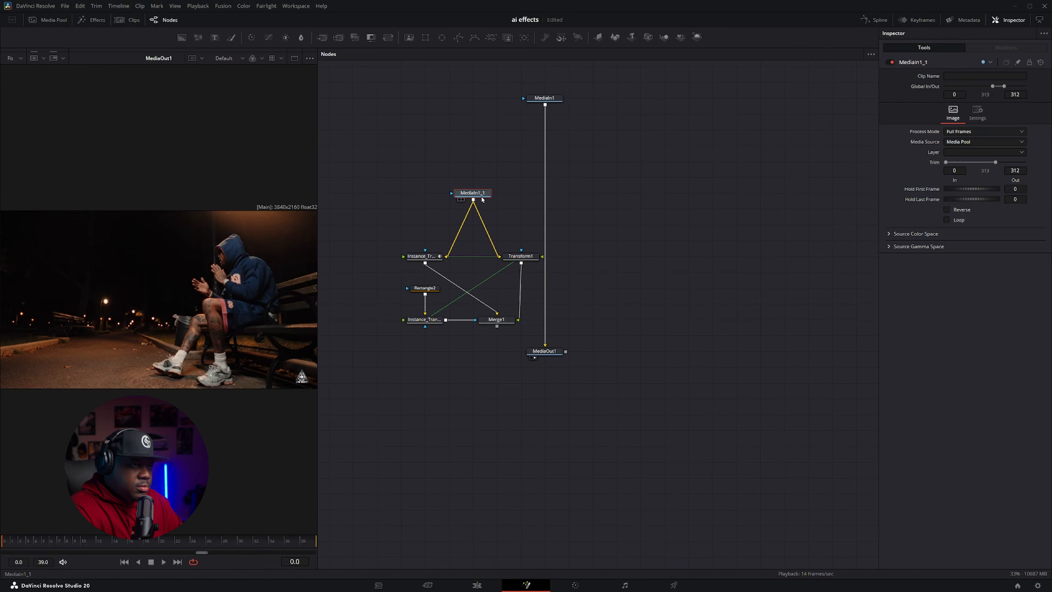
key("Delete")
left_click_drag(545, 341, 424, 272)
left_click_drag(523, 111, 530, 272)
left_click_drag(545, 110, 521, 110)
left_click_drag(498, 339, 549, 368)
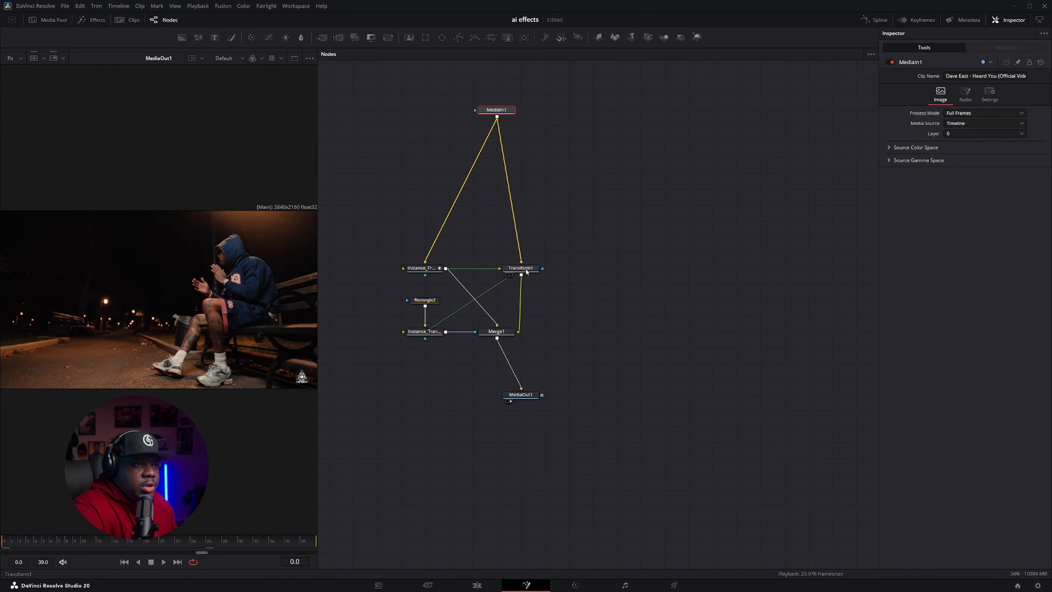
Step: On Transform1, keyframe Zoom at 1.0 on frame 0 and 0.25 on frame 10, and add a Position Y keyframe on frame 10
left_click(526, 270)
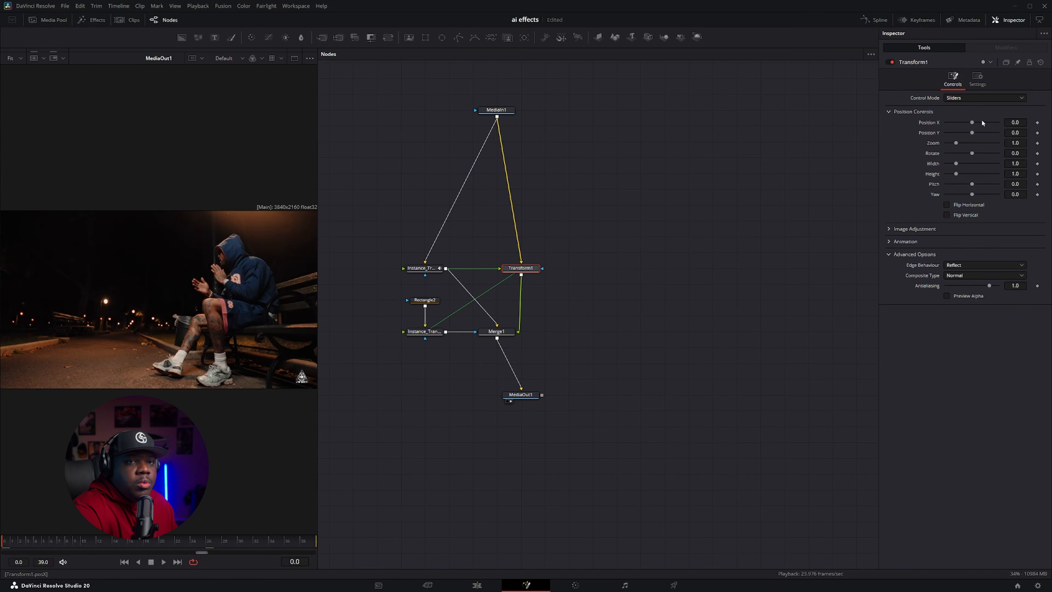
left_click(1038, 144)
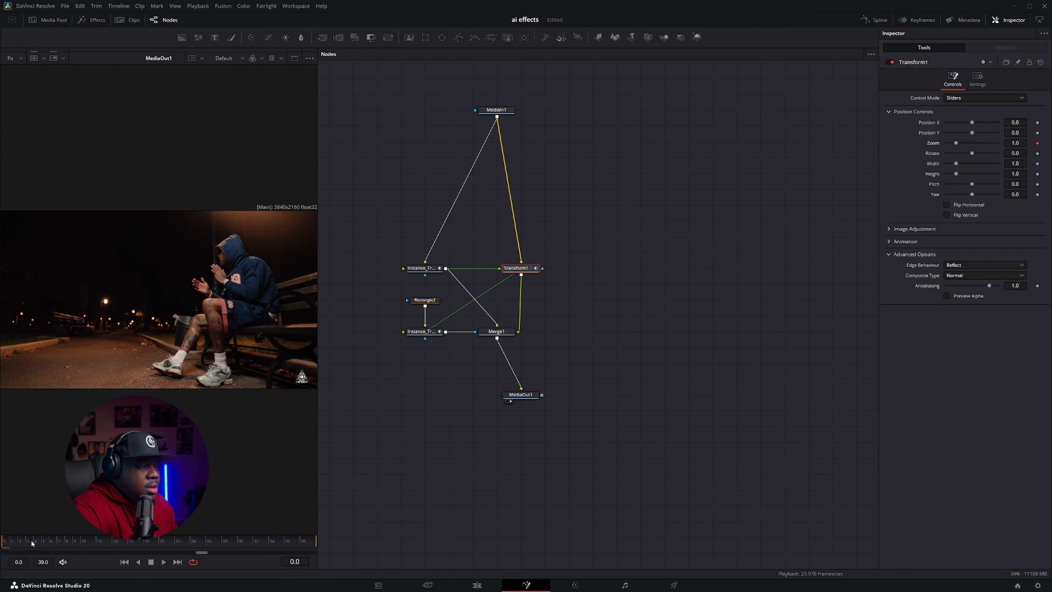
left_click_drag(20, 545, 82, 545)
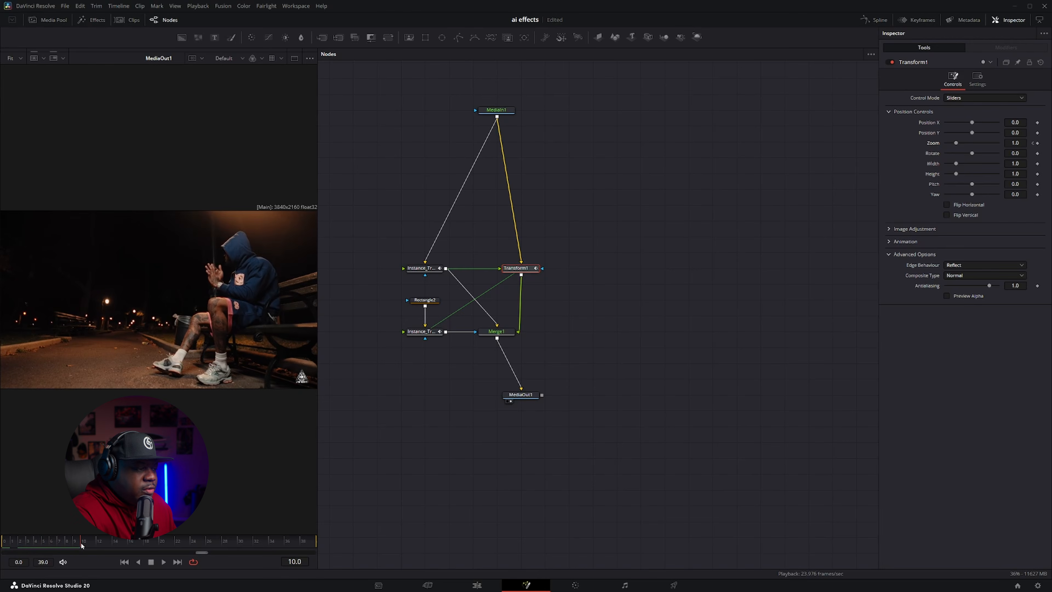
mouse_move(1018, 144)
left_mouse_down()
mouse_move(1031, 150)
mouse_move(1016, 142)
left_mouse_up()
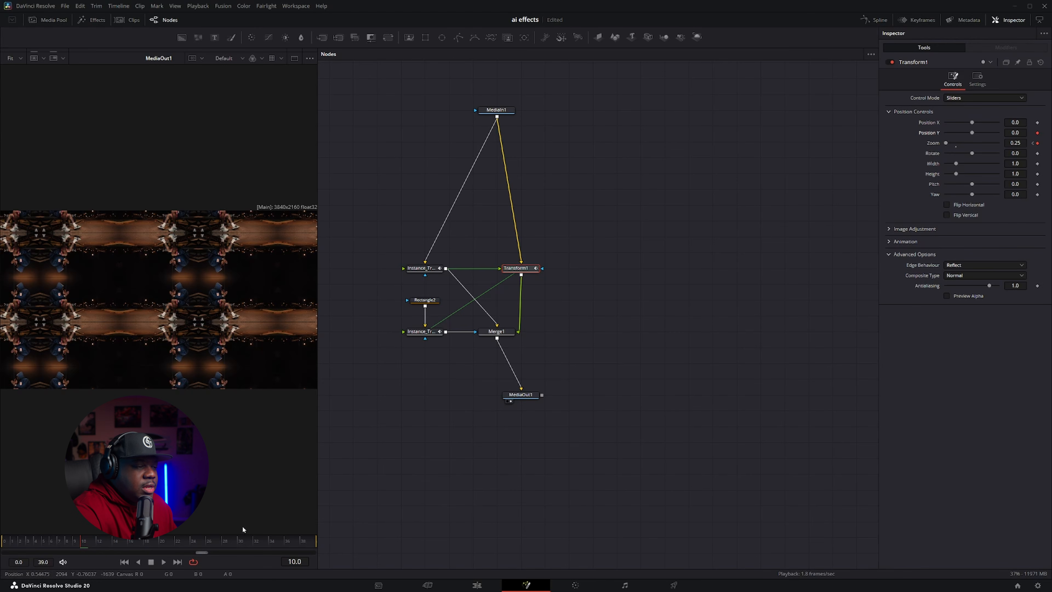
Step: Change Transform1's Position Y at frame 38, and extend the clip's end on the Edit page to about 240 frames
left_click(303, 544)
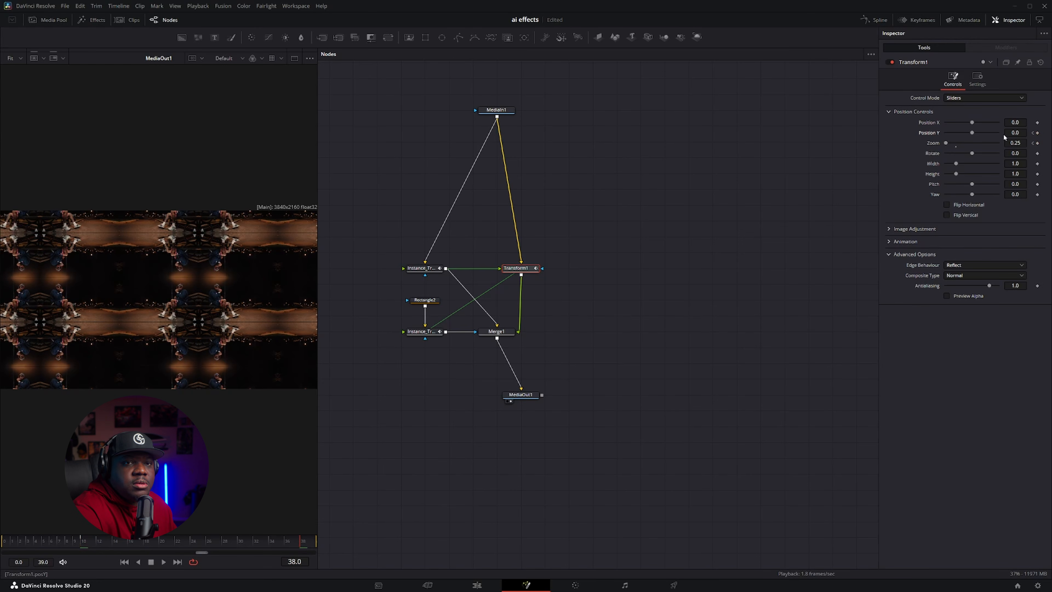
left_click_drag(1010, 132, 1029, 132)
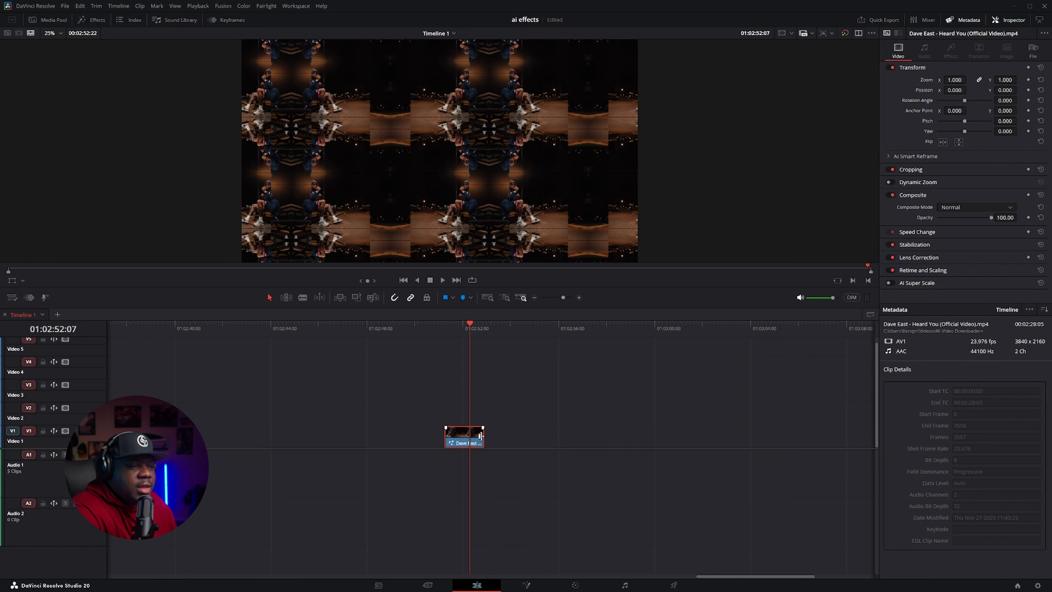
left_click_drag(490, 433, 684, 433)
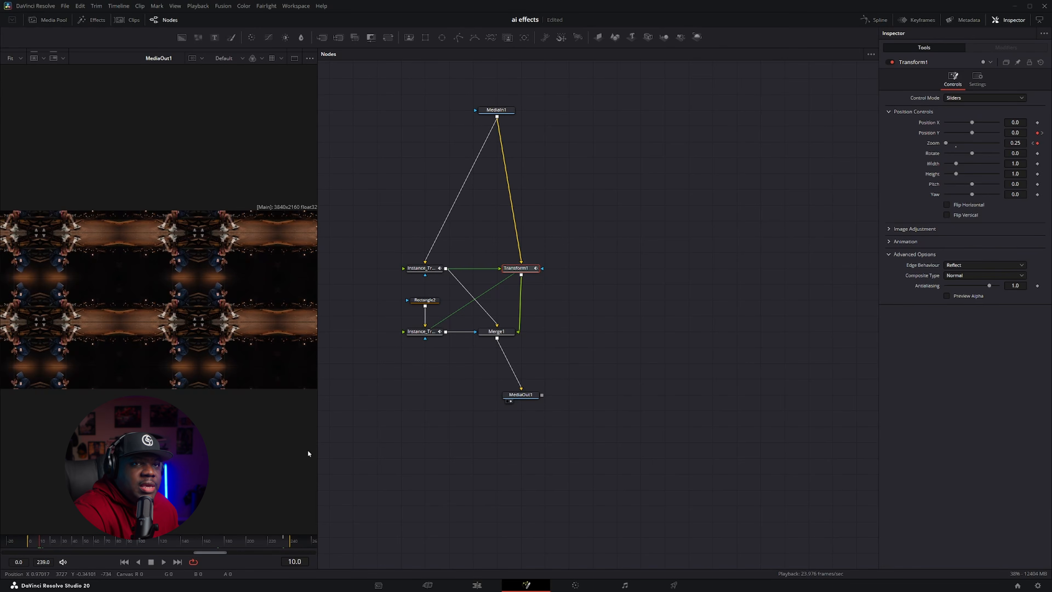
Step: Isolate and fit Transform1's Zoom curve in the Spline editor, and apply Out Cubic easing to all its keyframes
left_click(883, 24)
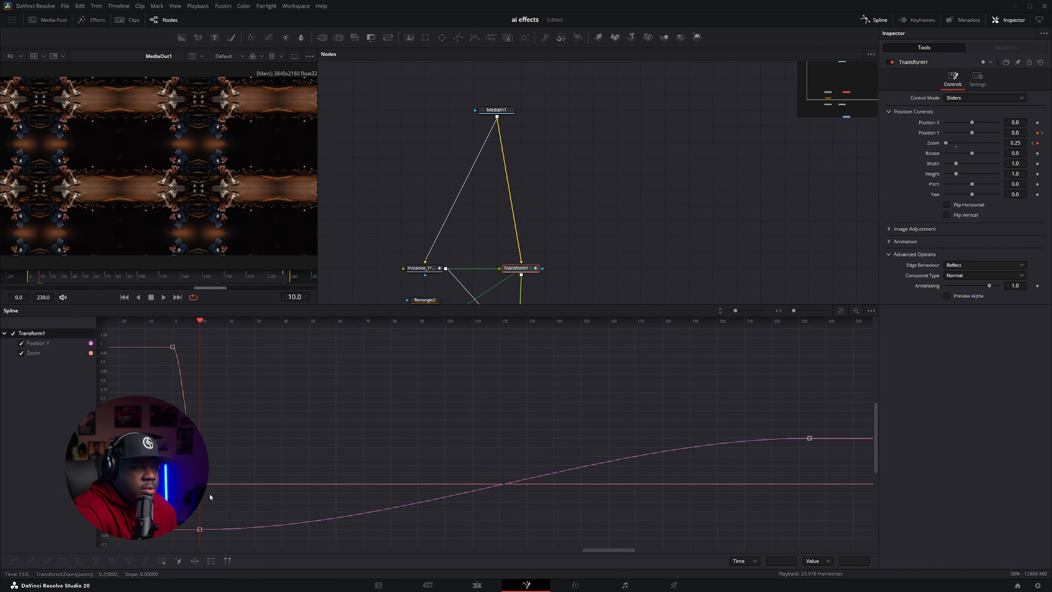
left_click(21, 344)
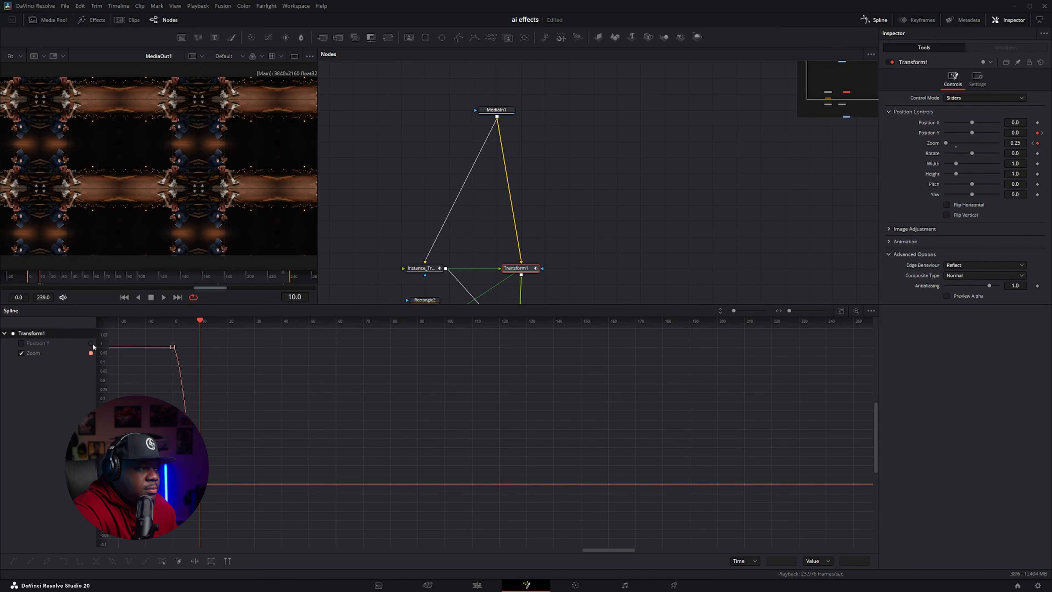
left_click(842, 311)
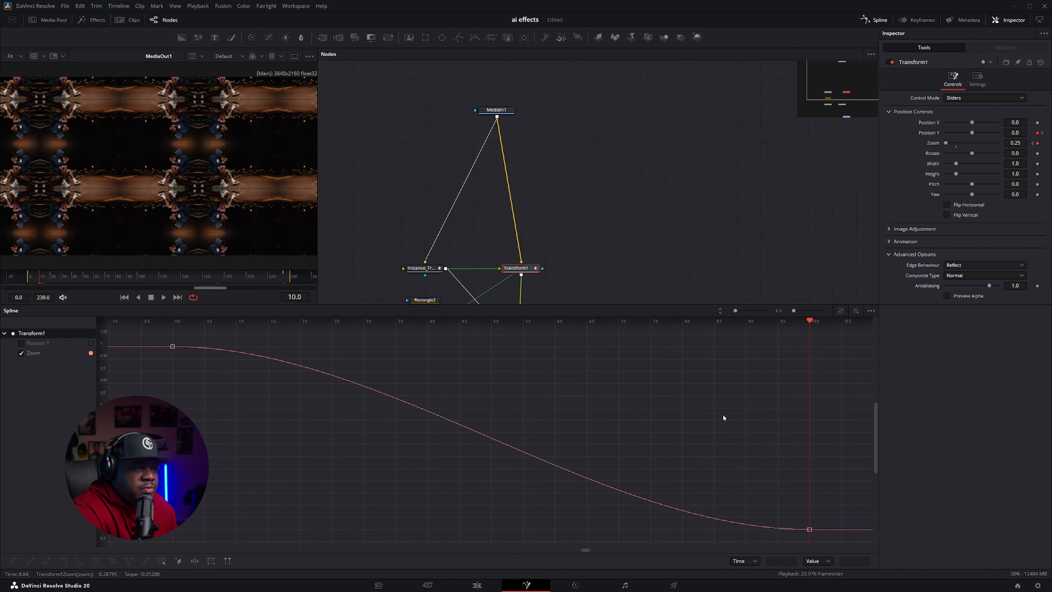
key("ctrl+a")
right_click(343, 413)
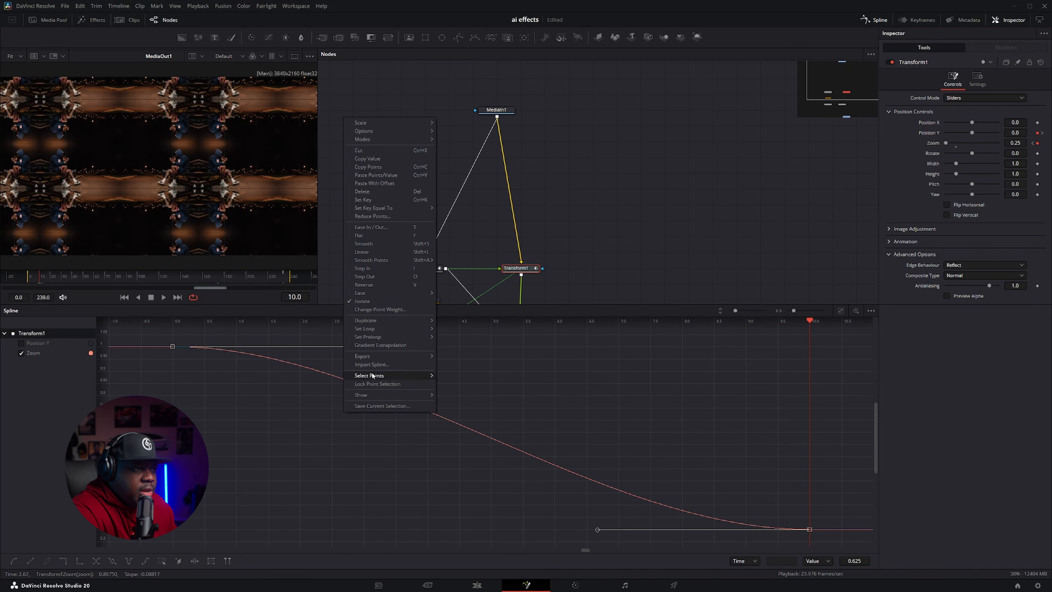
mouse_move(387, 293)
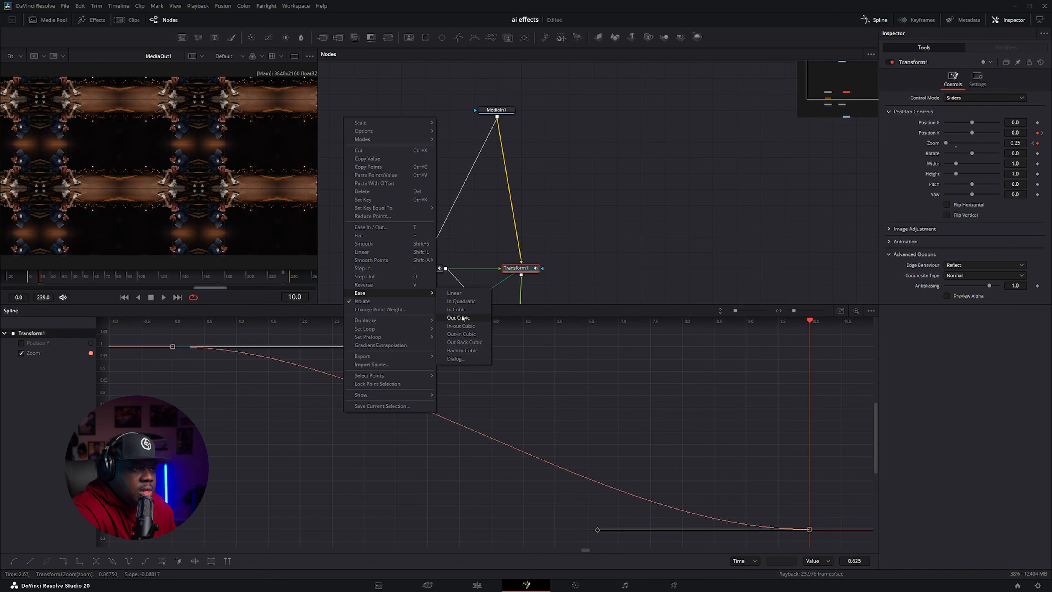
left_click(455, 292)
Step: Show Transform1's Position Y curve instead of Zoom in the Spline editor and select all its keyframes
left_click(21, 354)
left_click(21, 343)
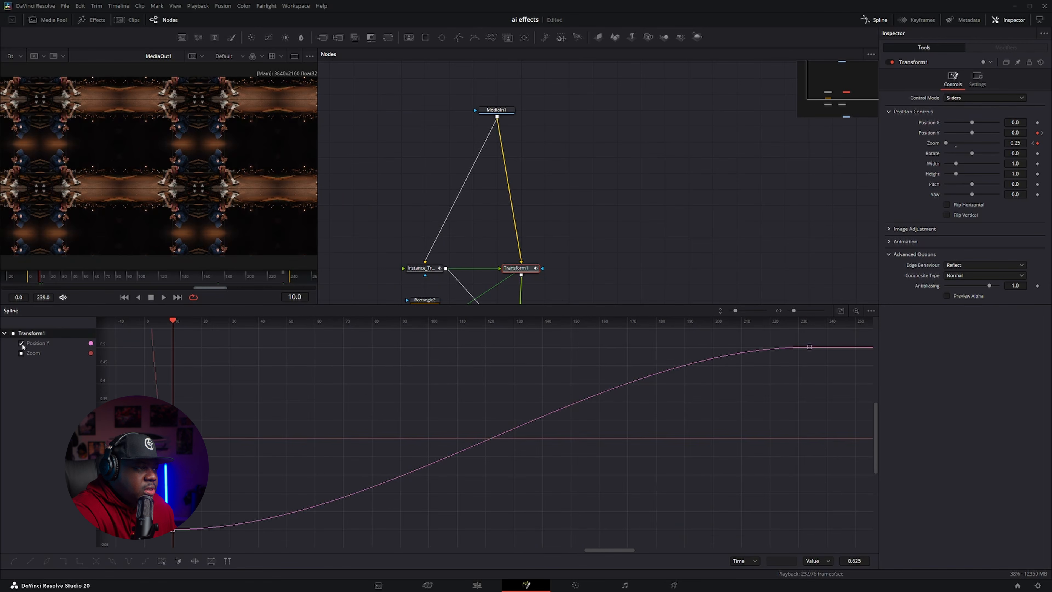
right_click(268, 474)
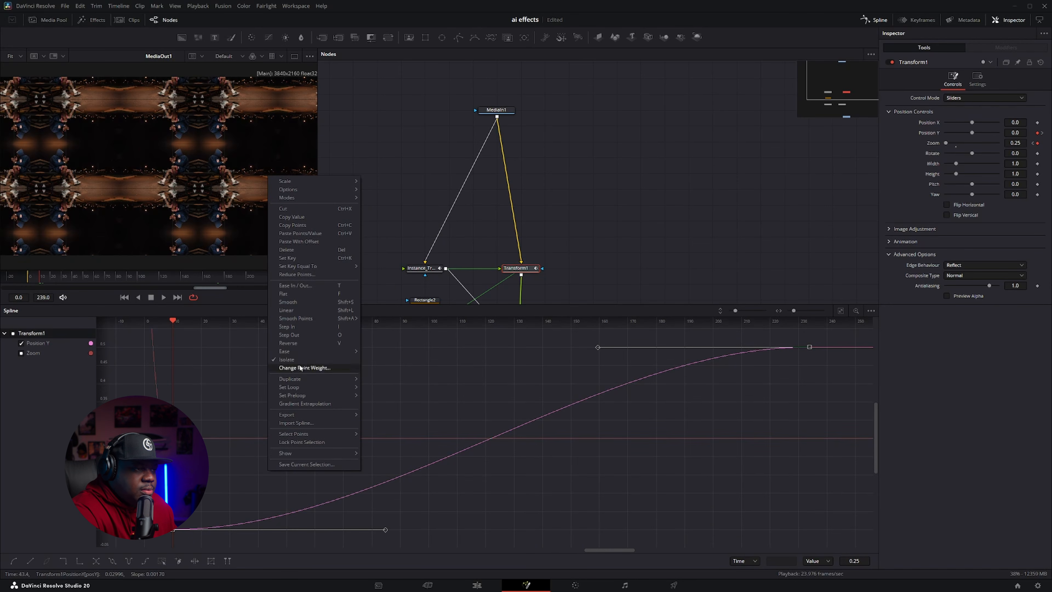
left_click(496, 475)
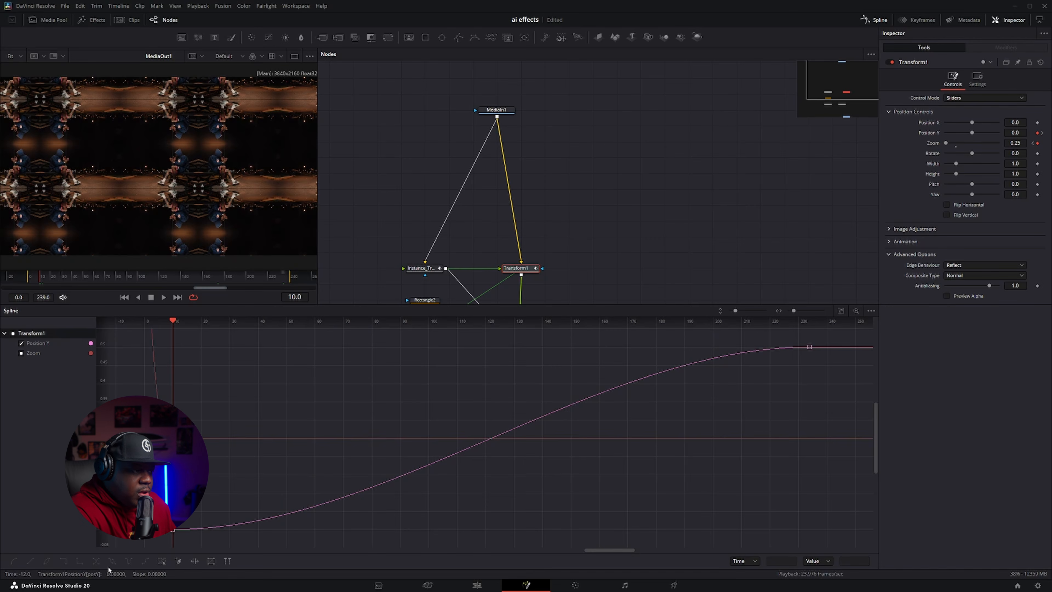
left_click(162, 561)
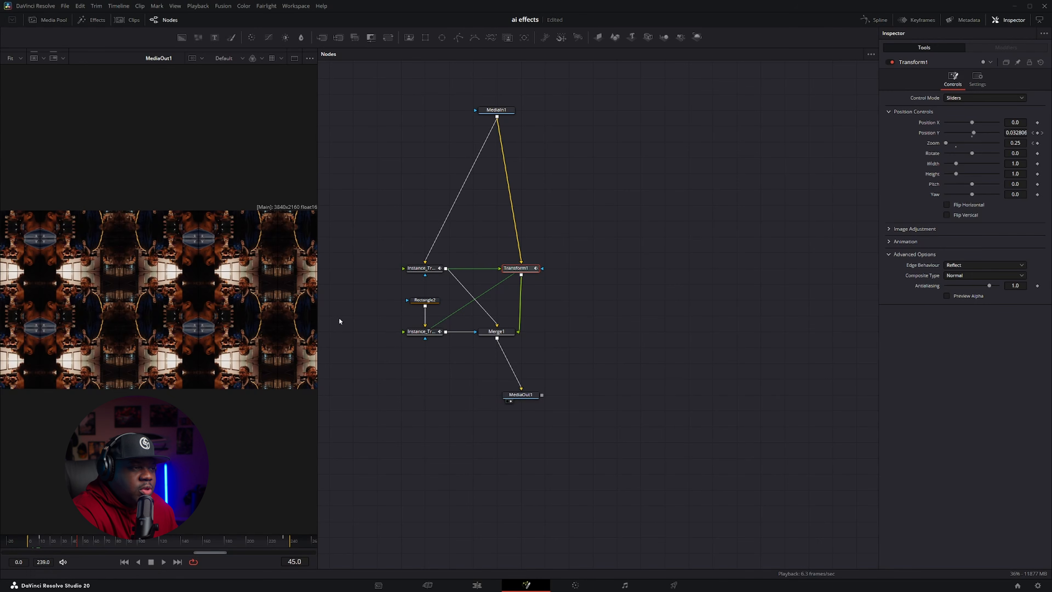
Step: Set Transform1's Zoom at frame 10 to 0.364
left_click(41, 546)
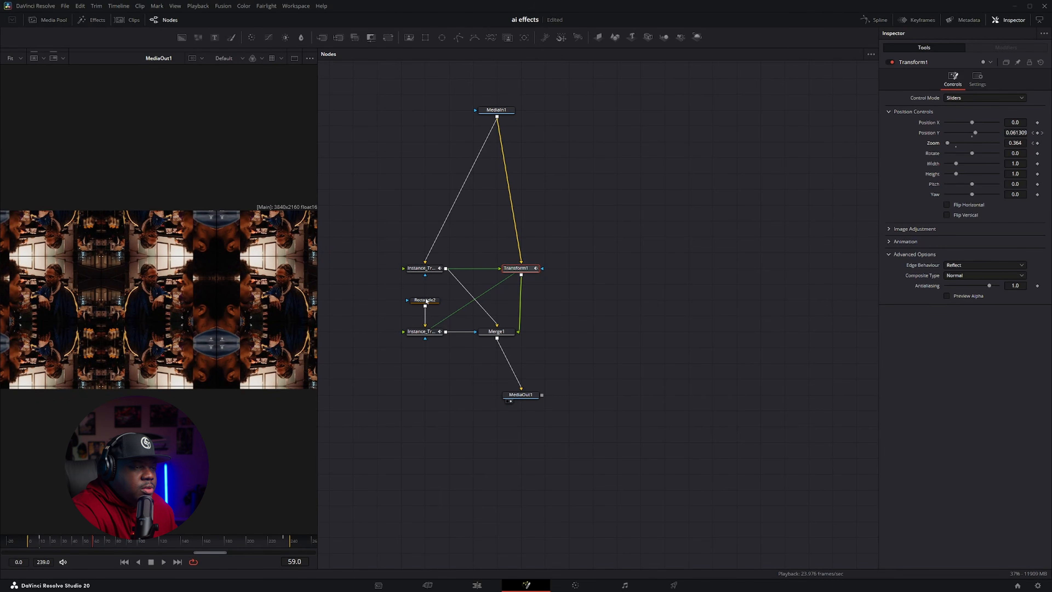
Step: Try different proportions for Rectangle2, ending with a horizontal band of Width 2.0 and Height 0.409, and preview it at frame 100
left_click(421, 306)
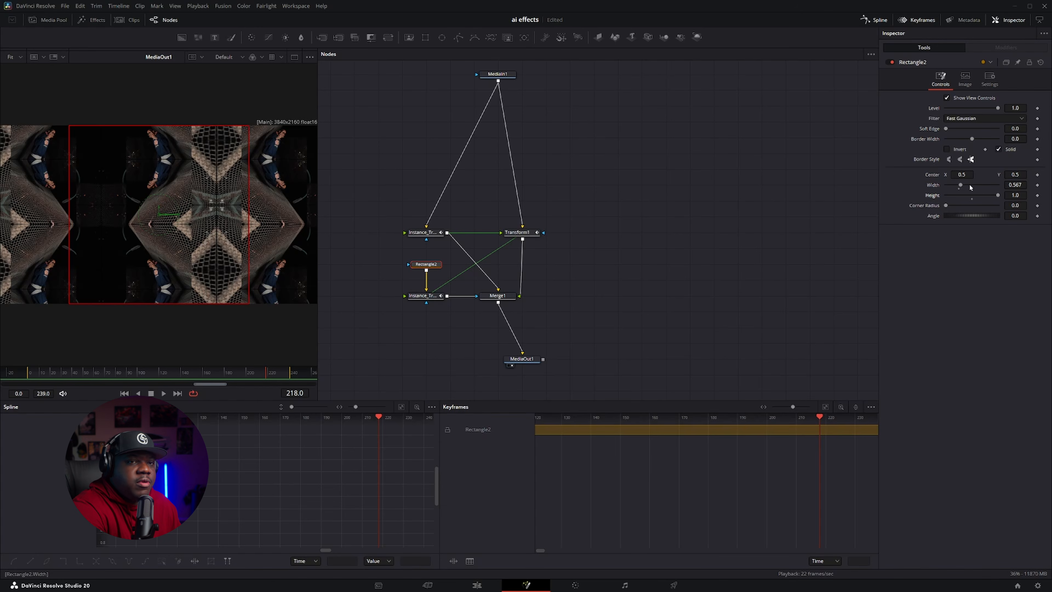
left_click_drag(975, 187, 963, 186)
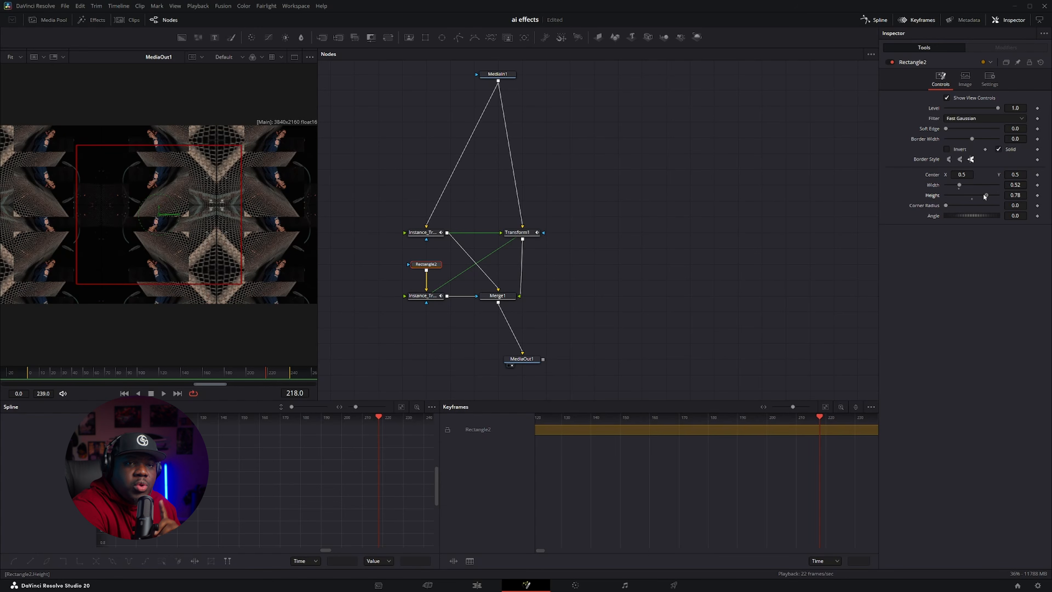
left_click_drag(961, 188, 956, 185)
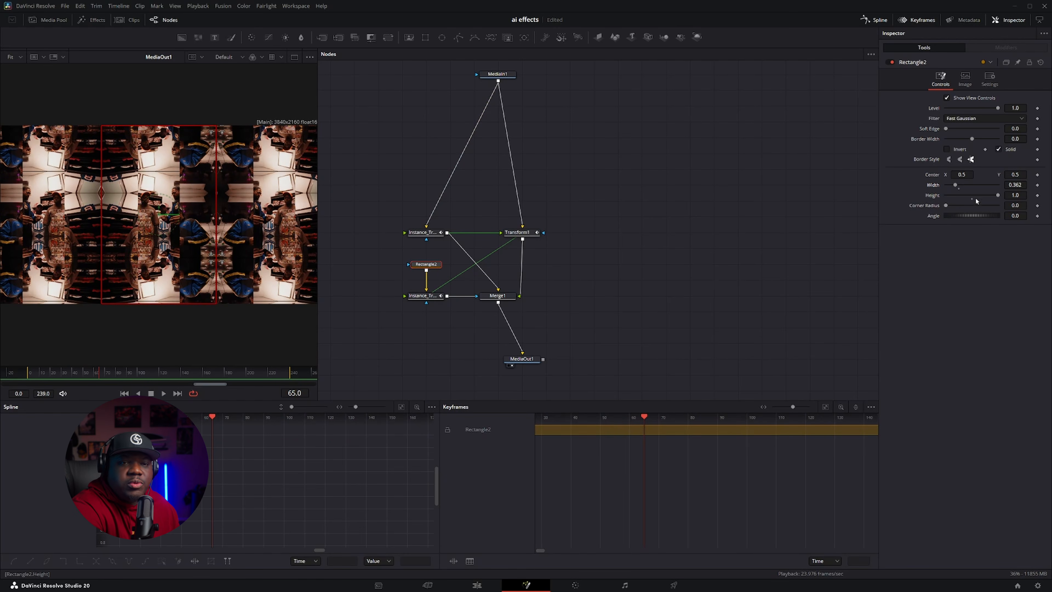
mouse_move(955, 187)
left_mouse_down()
mouse_move(1004, 188)
mouse_move(968, 197)
left_mouse_up()
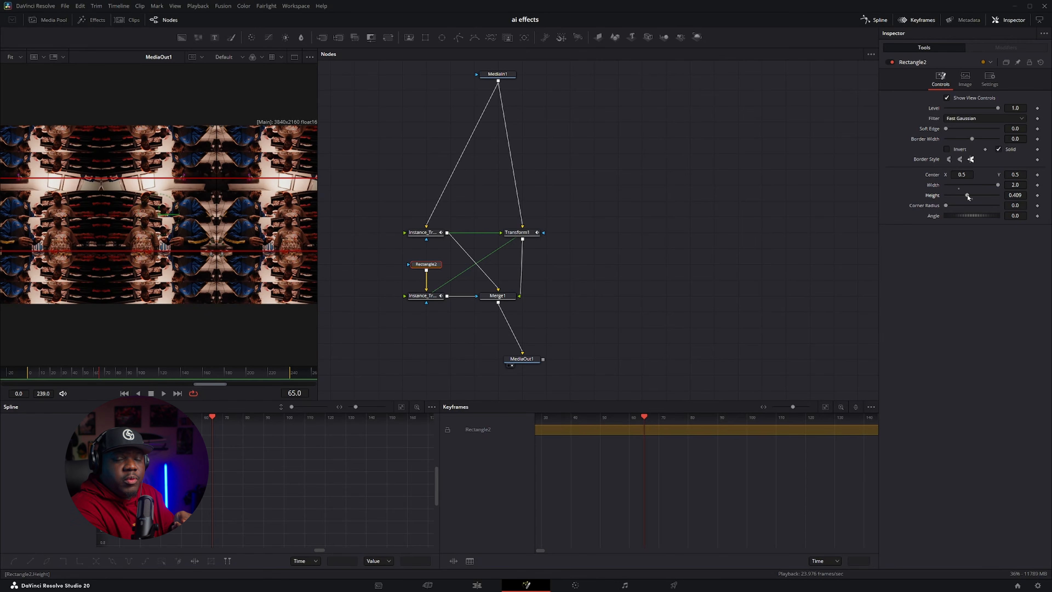
left_click(139, 374)
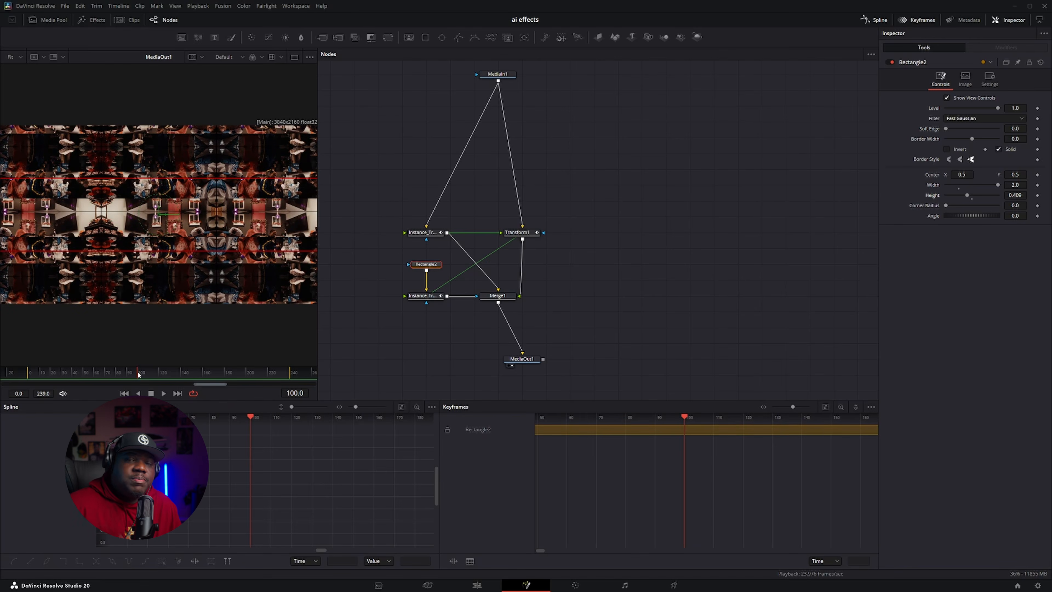